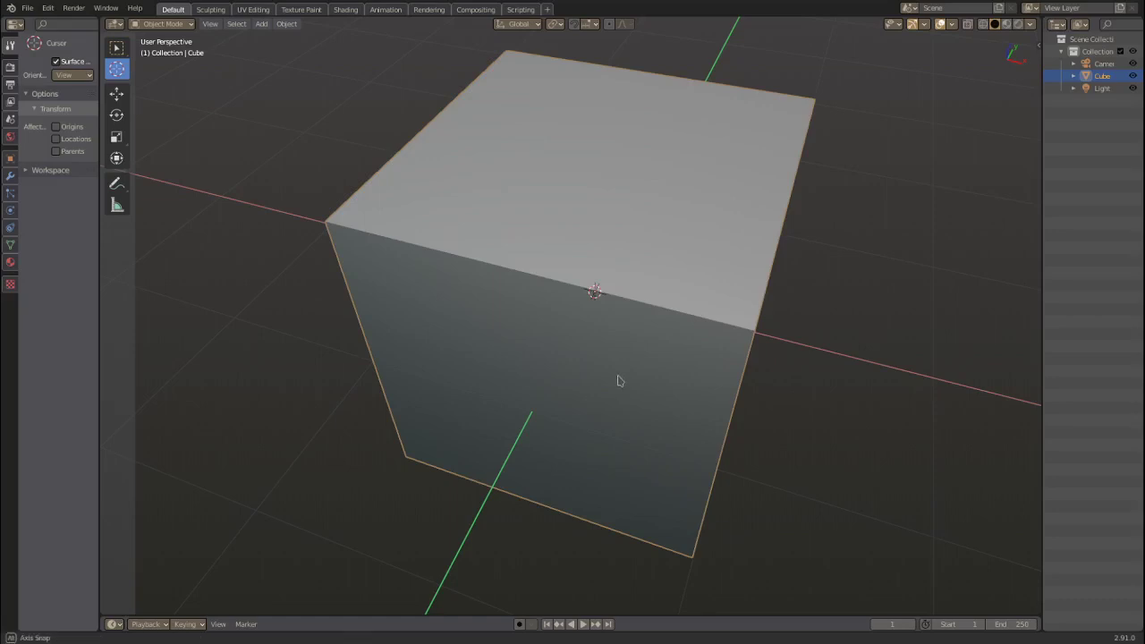
Step: Zoom out, deselect the cube and orbit to look down on it
scroll(556, 296, down, 3)
key(F3)
text(shade)
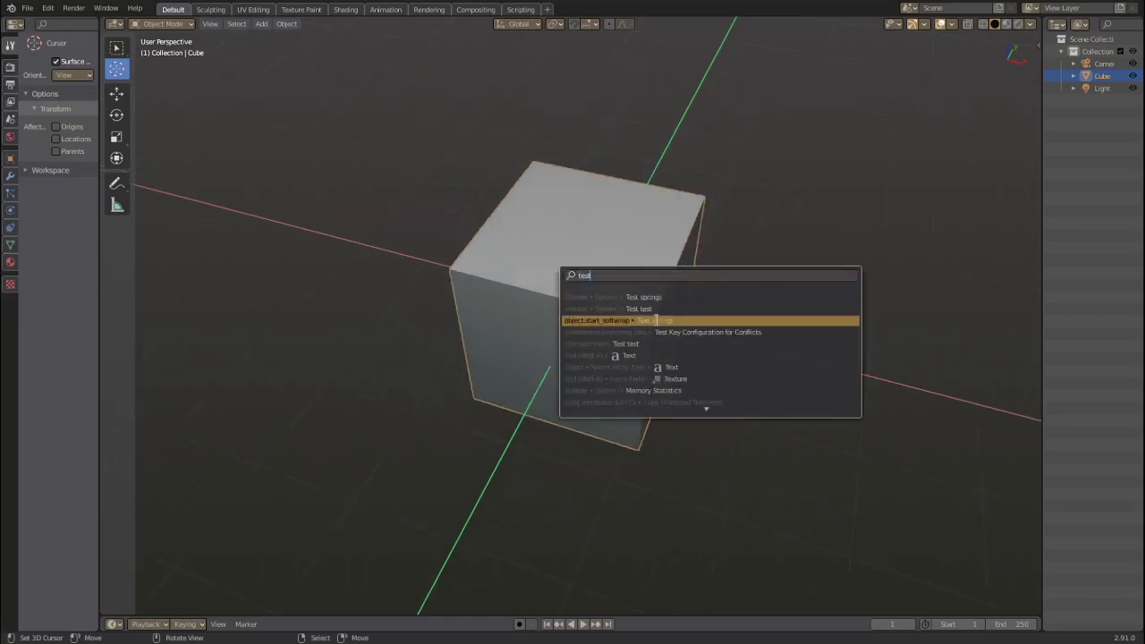
click(650, 333)
key(alt+a)
mouse_move(651, 333)
middle_down()
mouse_move(679, 350)
mouse_move(591, 284)
middle_up()
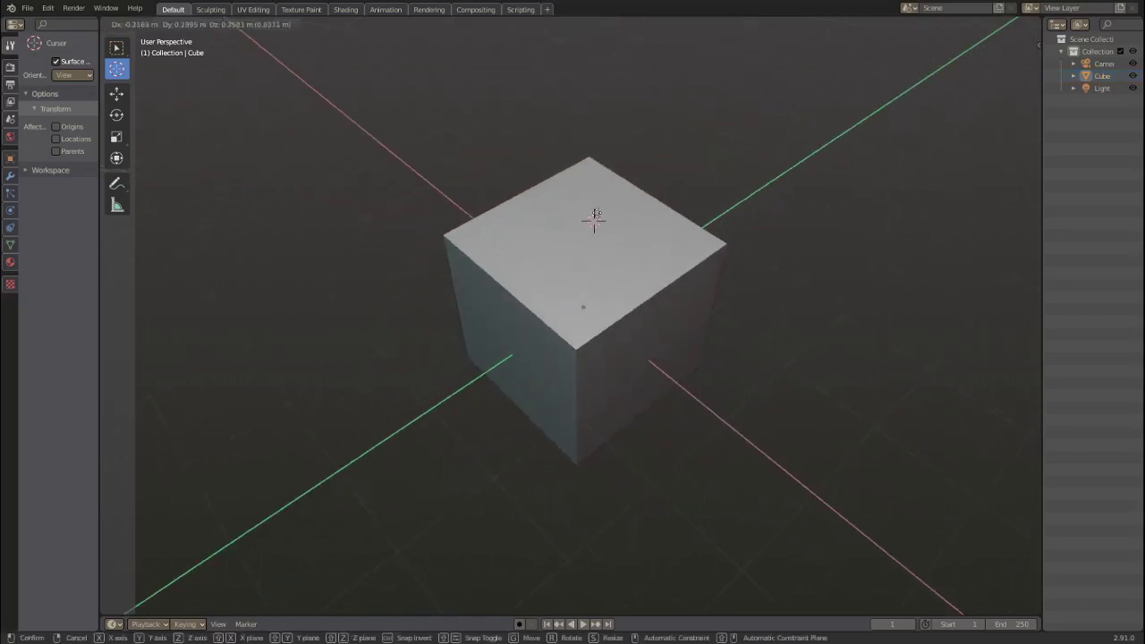
Step: Run Test softwrap on the cube and drag the new pin to dent its top edge
click(571, 247)
key(F3)
text(test)
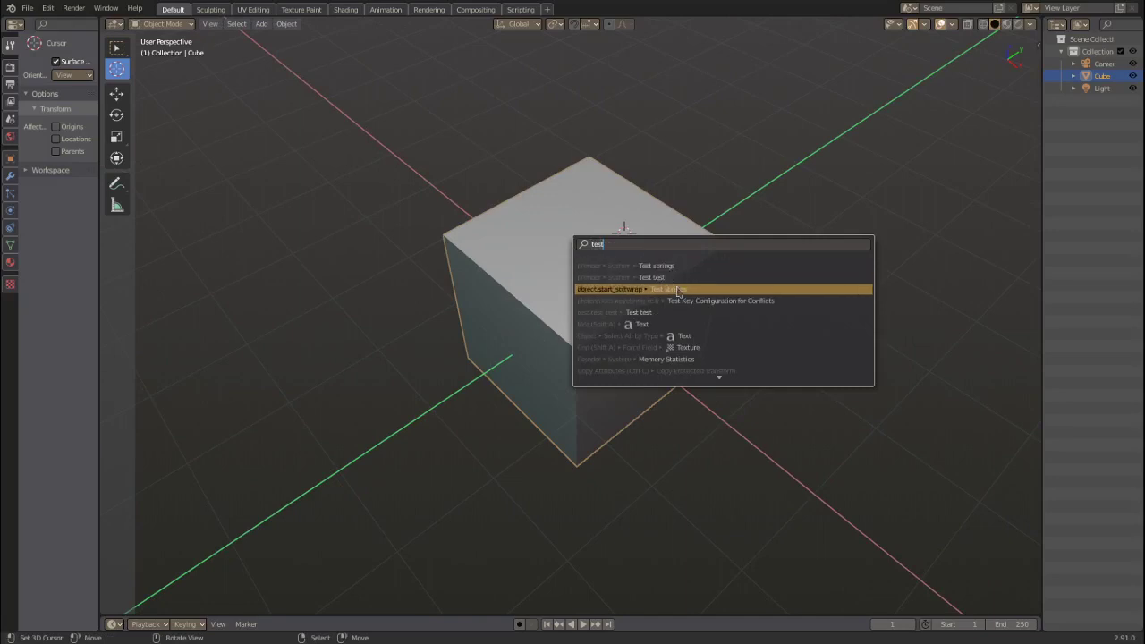
click(677, 291)
mouse_move(556, 242)
mouse_down()
mouse_move(549, 266)
mouse_move(555, 216)
mouse_up()
mouse_move(602, 402)
middle_down()
mouse_move(551, 401)
mouse_move(662, 403)
middle_up()
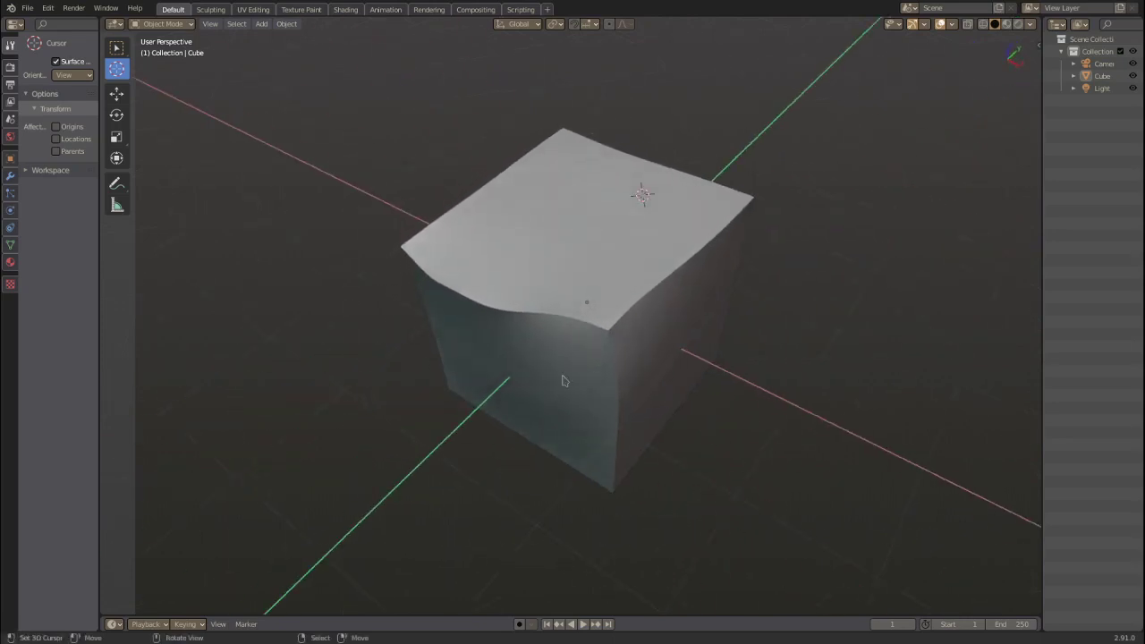
Step: Confirm the Cube_pin sphere's new size and raise it above the cube
click(672, 337)
middle_drag(448, 389, 482, 361)
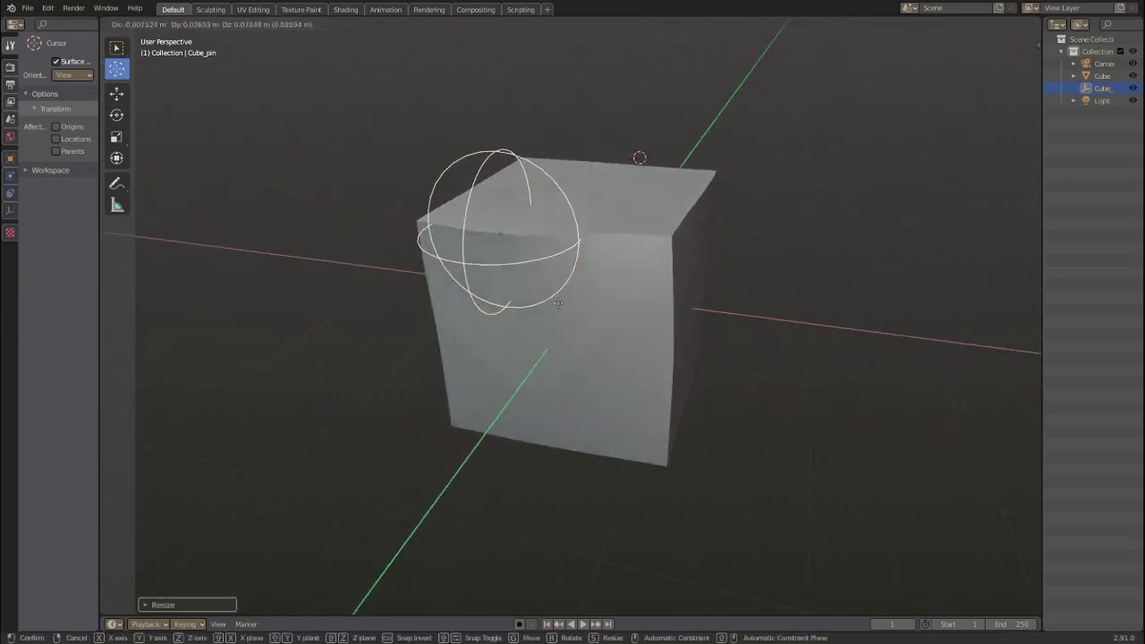
key(g)
click(748, 309)
Step: Rescale the Cube_pin sphere twice so it pulls a crease into the top corner
key(s)
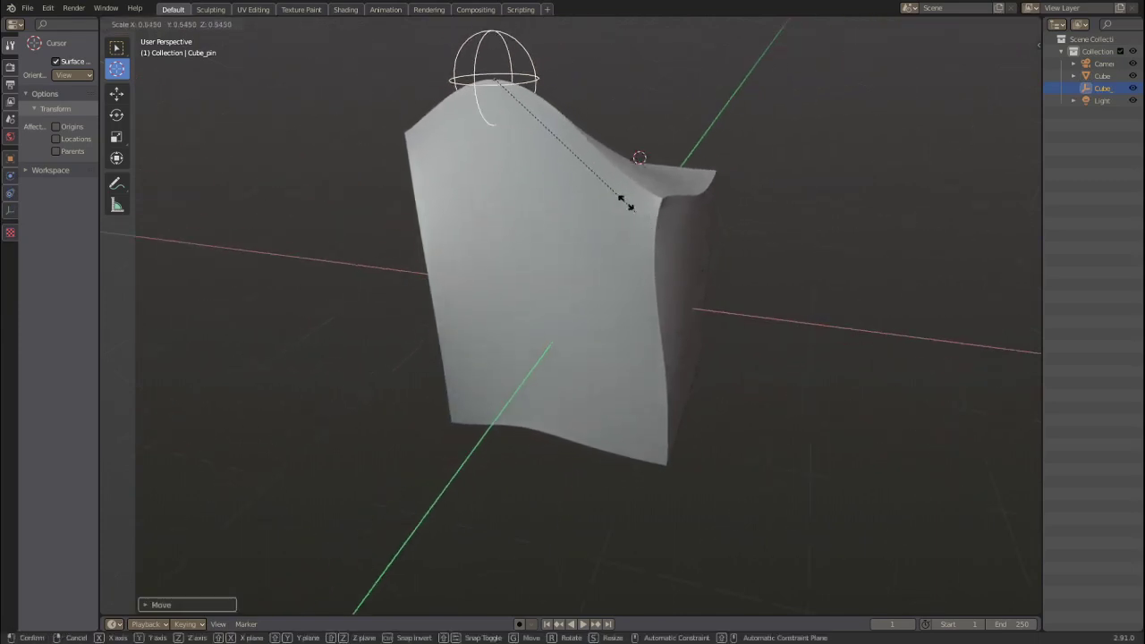
shift+middle_drag(549, 243, 596, 358)
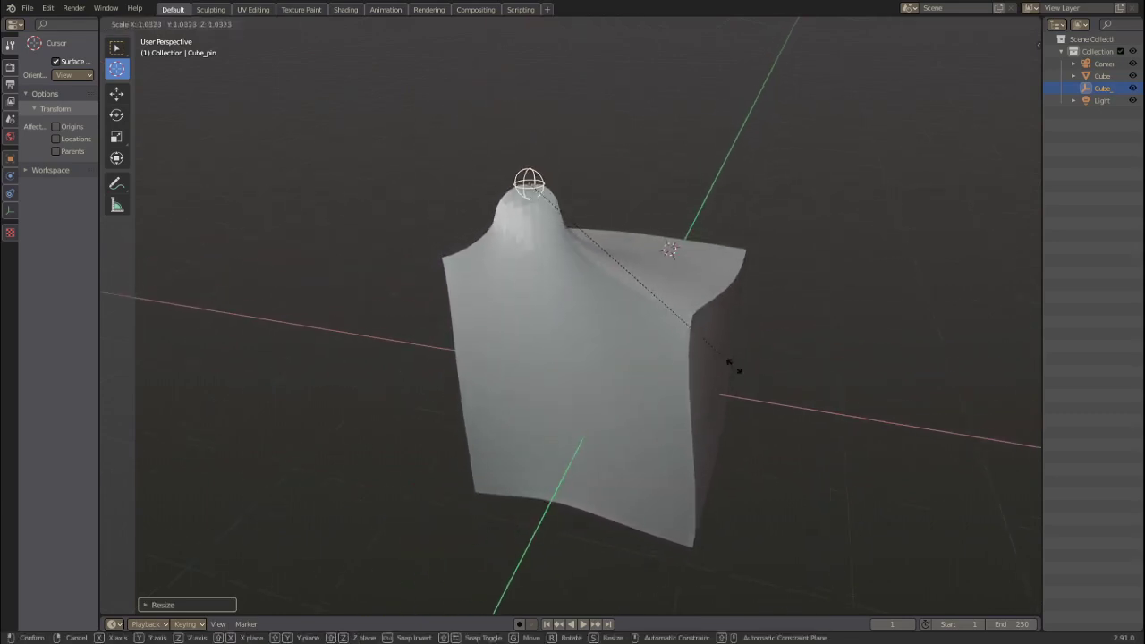
click(555, 414)
middle_drag(547, 385, 671, 361)
key(s)
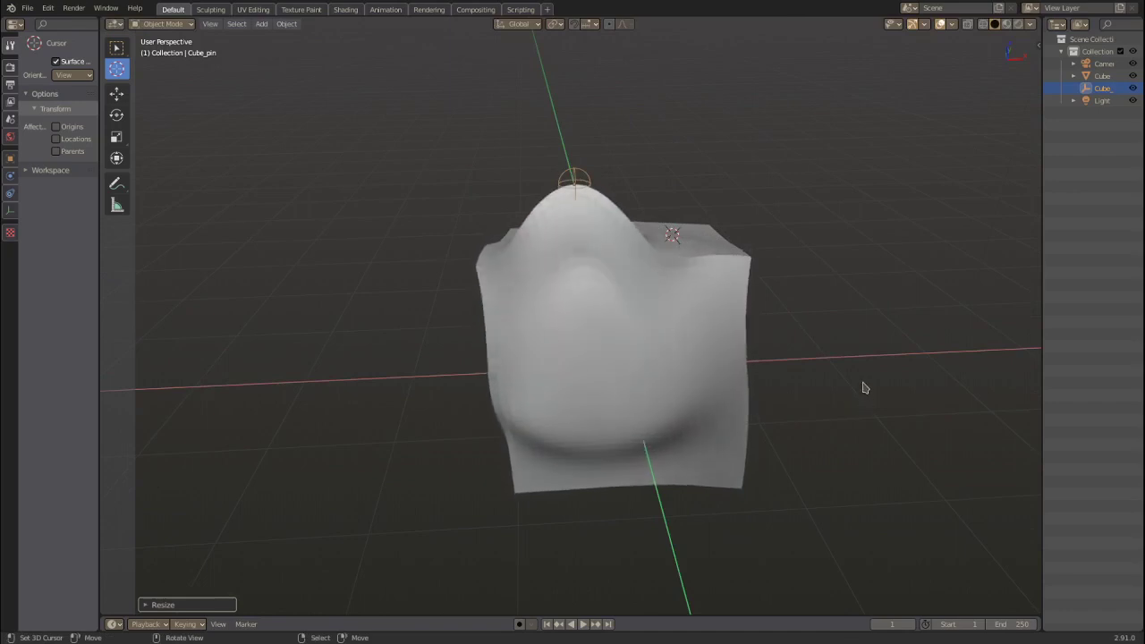
middle_drag(864, 387, 791, 381)
Step: Move the pin sphere down and to the left of the cube
key(g)
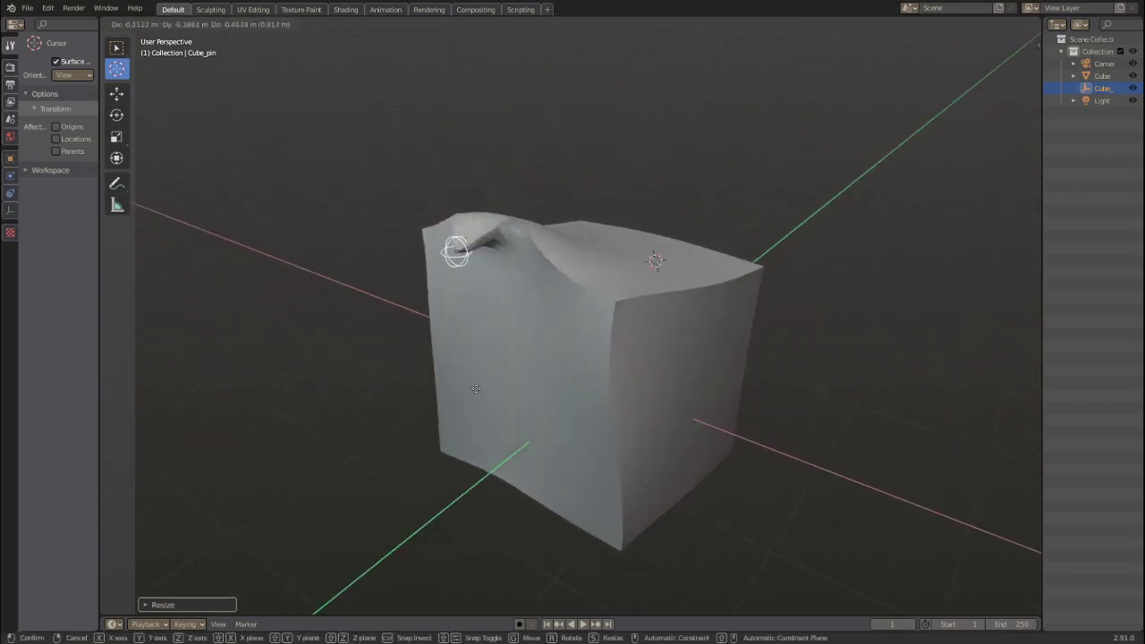
click(732, 588)
middle_drag(732, 587, 552, 447)
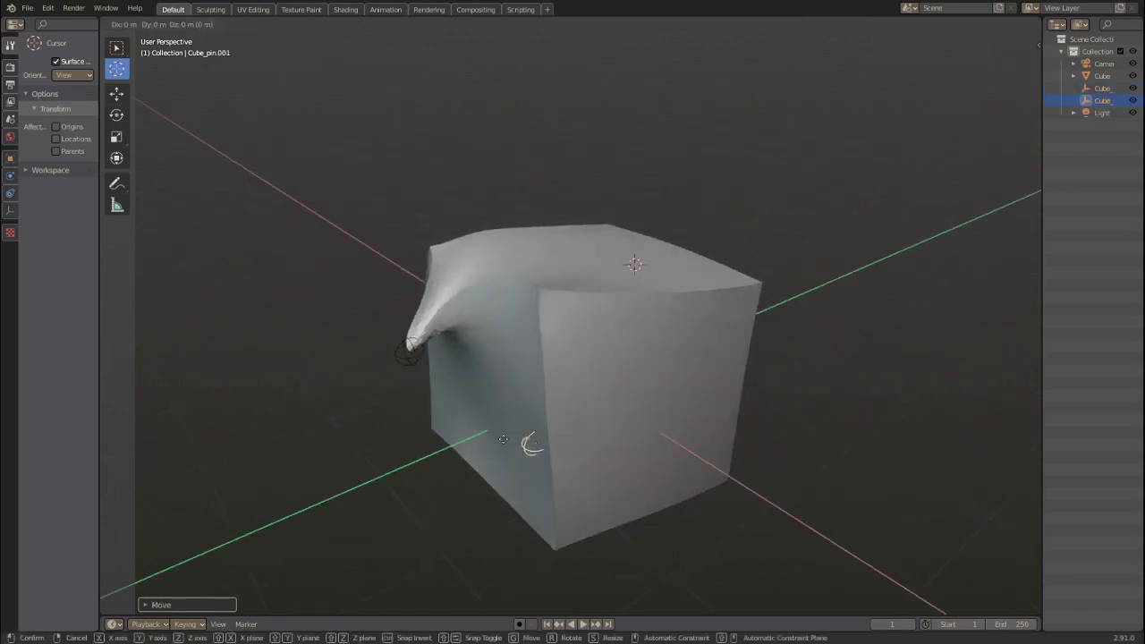
click(402, 435)
Step: Duplicate two more pins, placing one far right and one above the cube's top
key(shift+d)
click(597, 342)
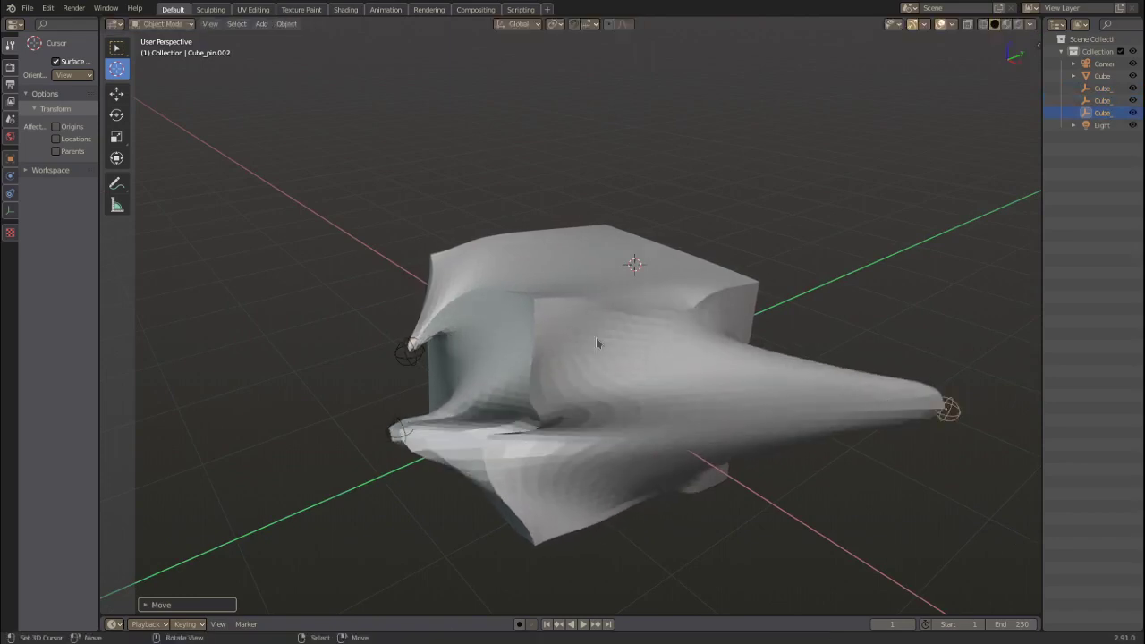
key(shift+d)
click(590, 224)
mouse_move(590, 223)
middle_down()
mouse_move(725, 344)
mouse_move(781, 334)
middle_up()
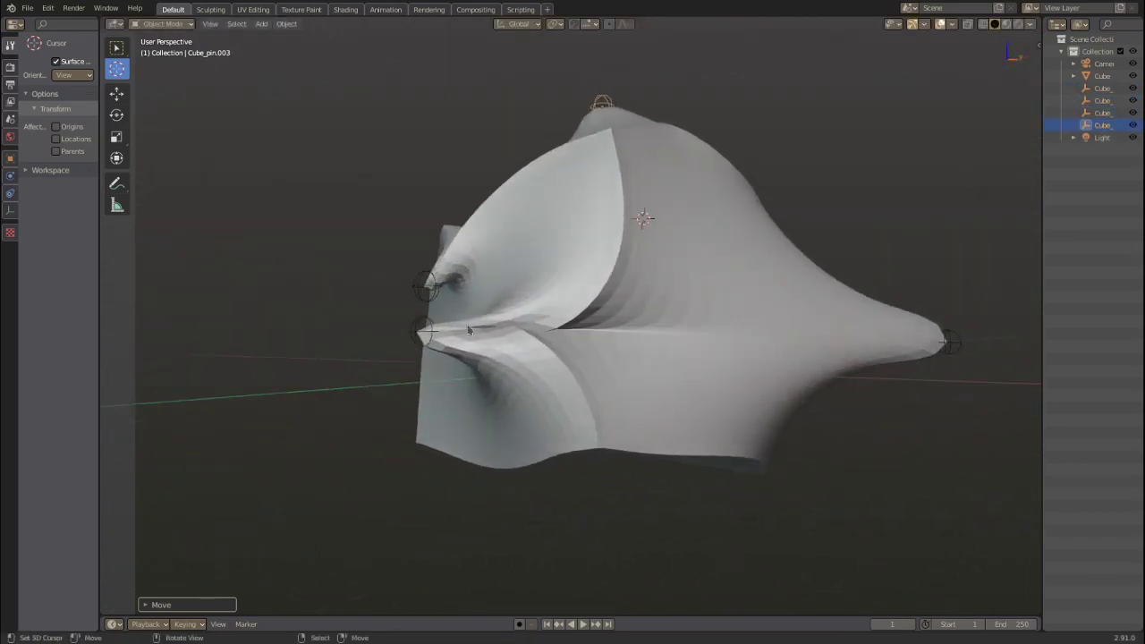
Step: Rescale the selected pin sphere to reshape the nearby fold
key(s)
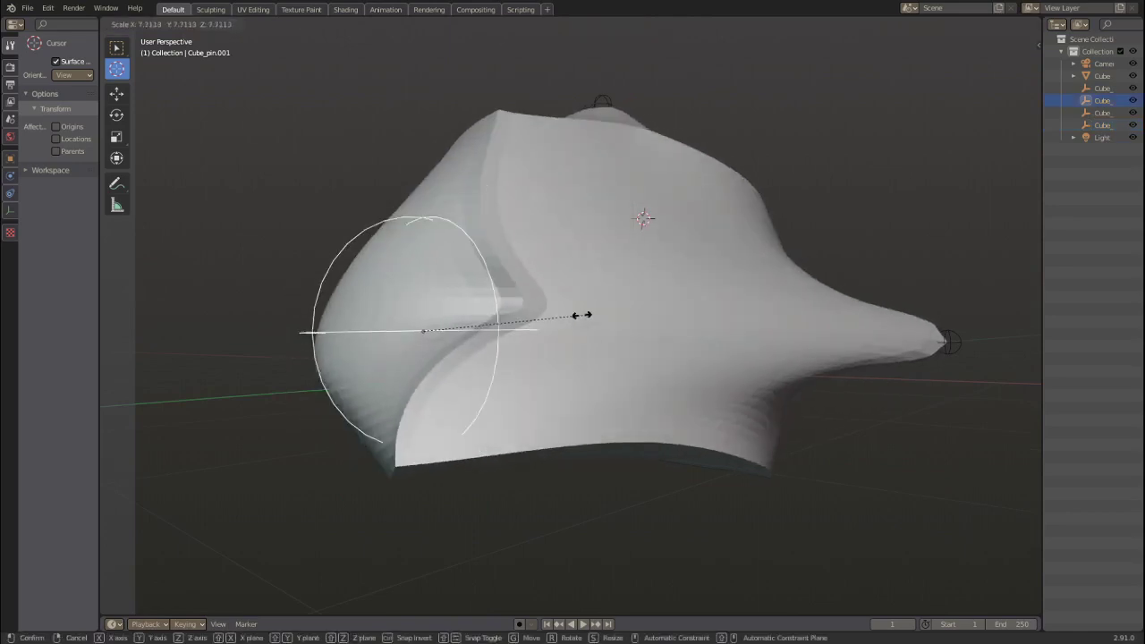
click(542, 313)
mouse_move(422, 340)
middle_down()
mouse_move(521, 376)
mouse_move(593, 340)
mouse_move(654, 381)
middle_up()
middle_drag(721, 394, 760, 353)
Step: Select Cube_pin in wireframe view, then rescale and reposition it to reshape the folds
key(shift+z)
click(747, 366)
click(748, 366)
key(shift+z)
key(s)
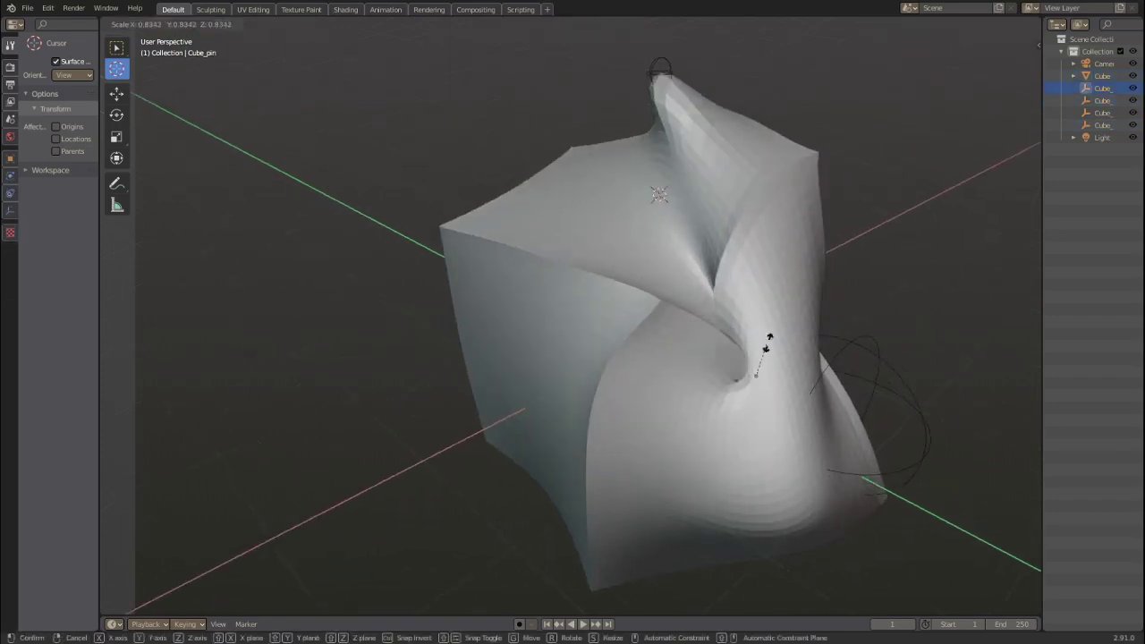
click(953, 299)
key(g)
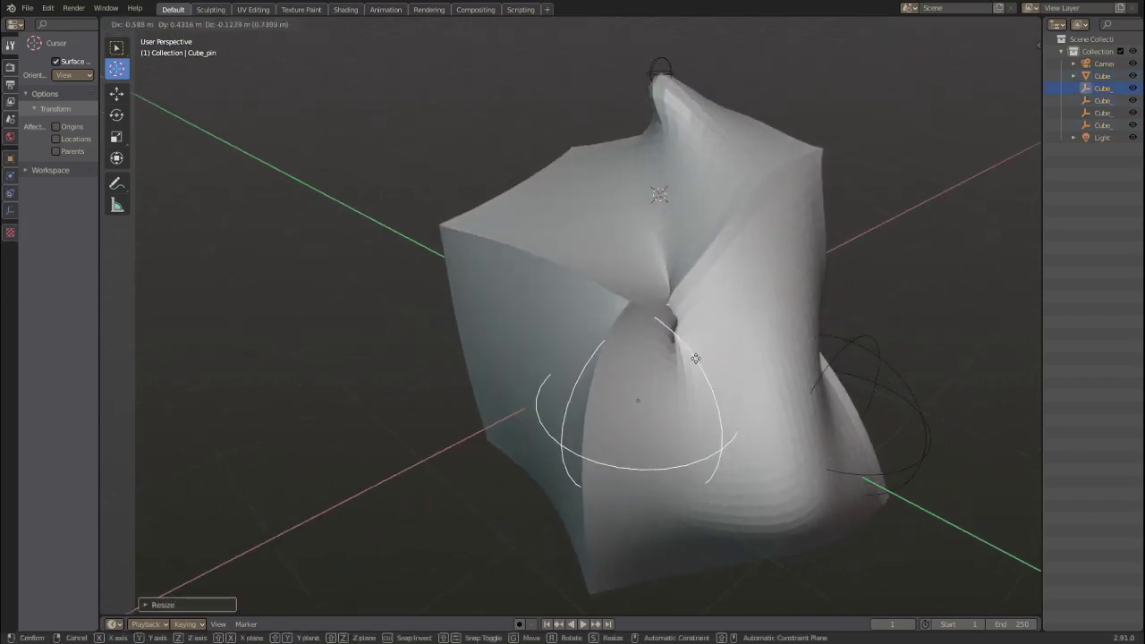
click(702, 298)
key(s)
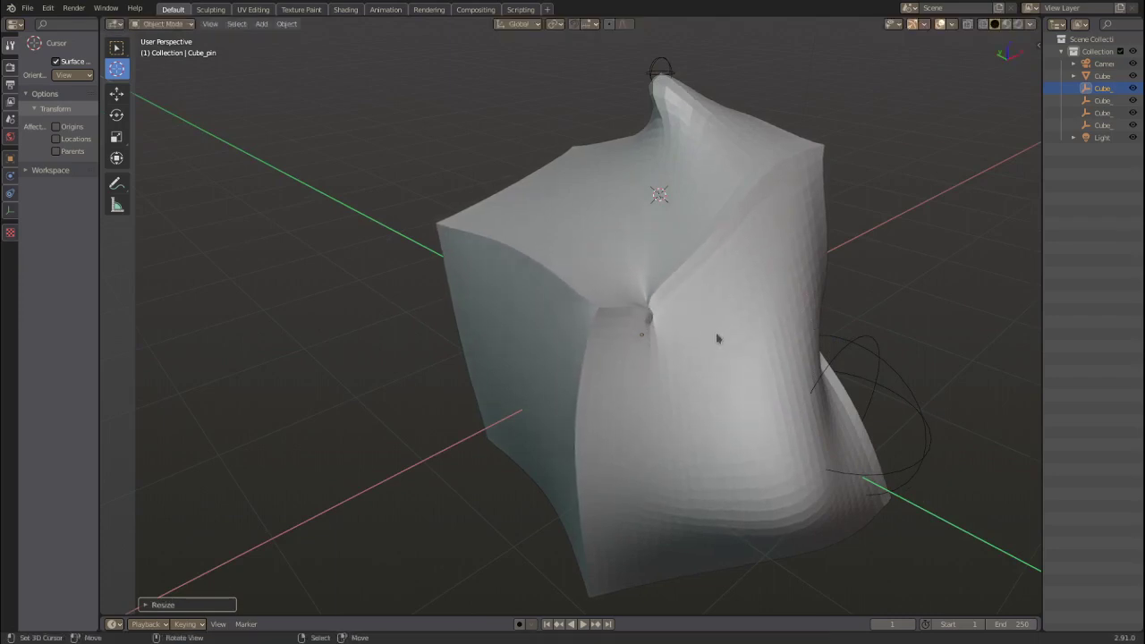
scroll(637, 376, down, 2)
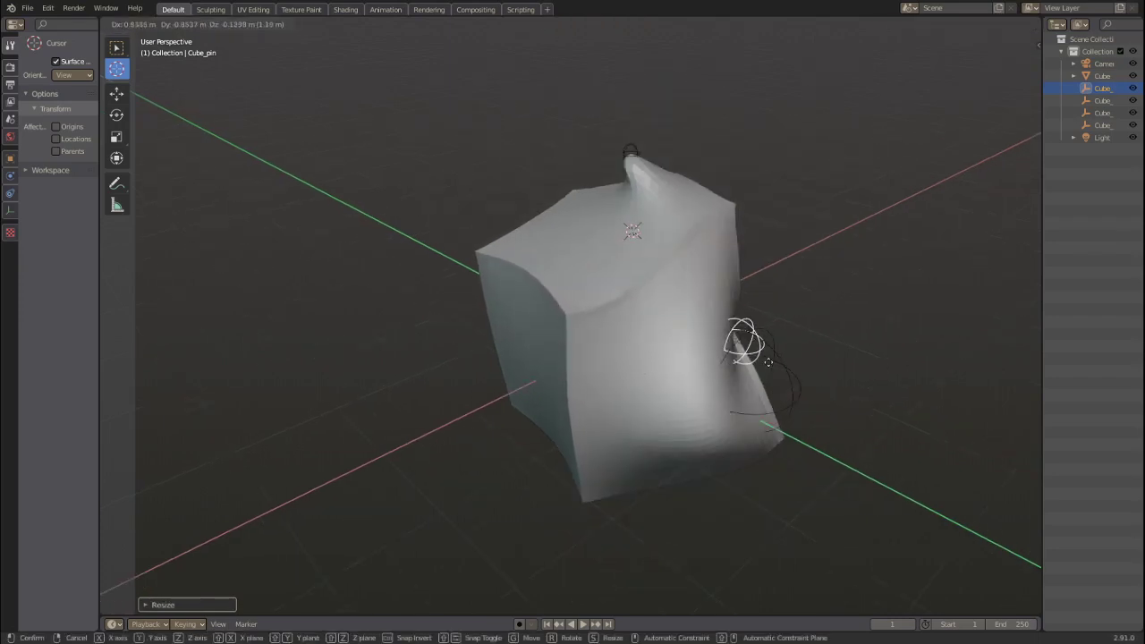
middle_drag(839, 397, 751, 389)
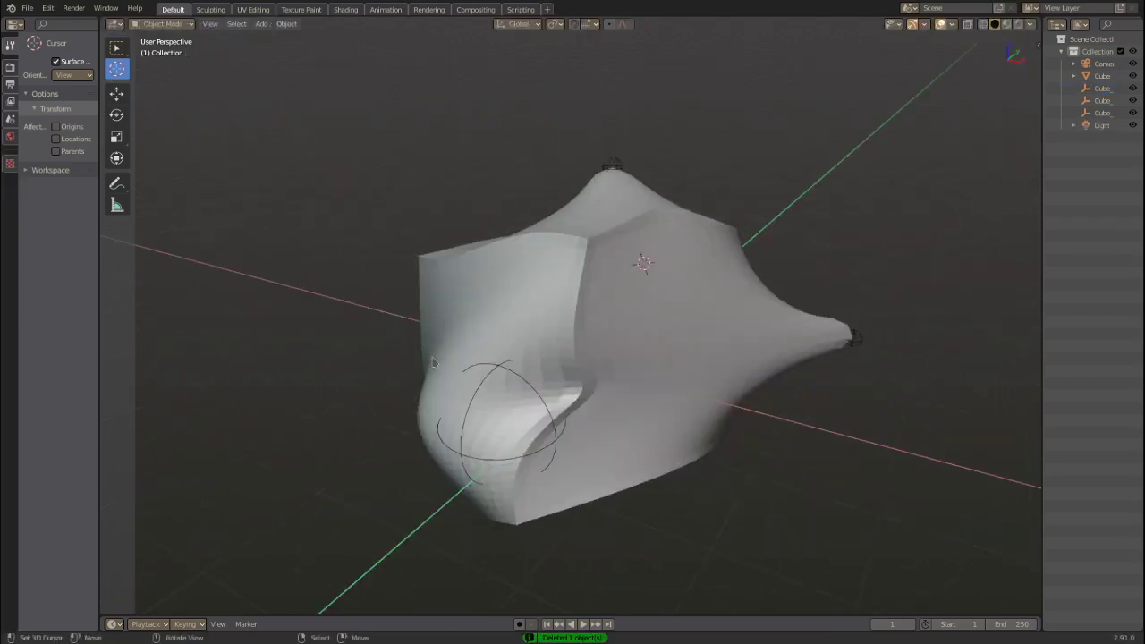
Step: Shrink the new Cube_pin.004 and place it on the cloth's left side
middle_drag(433, 362, 469, 361)
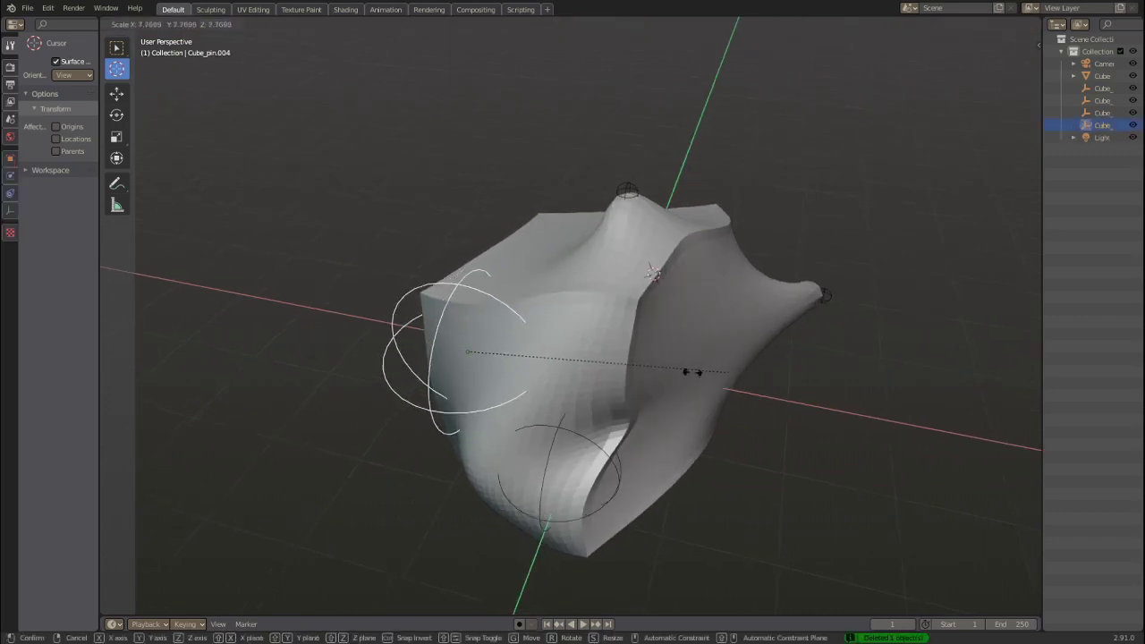
click(608, 365)
key(g)
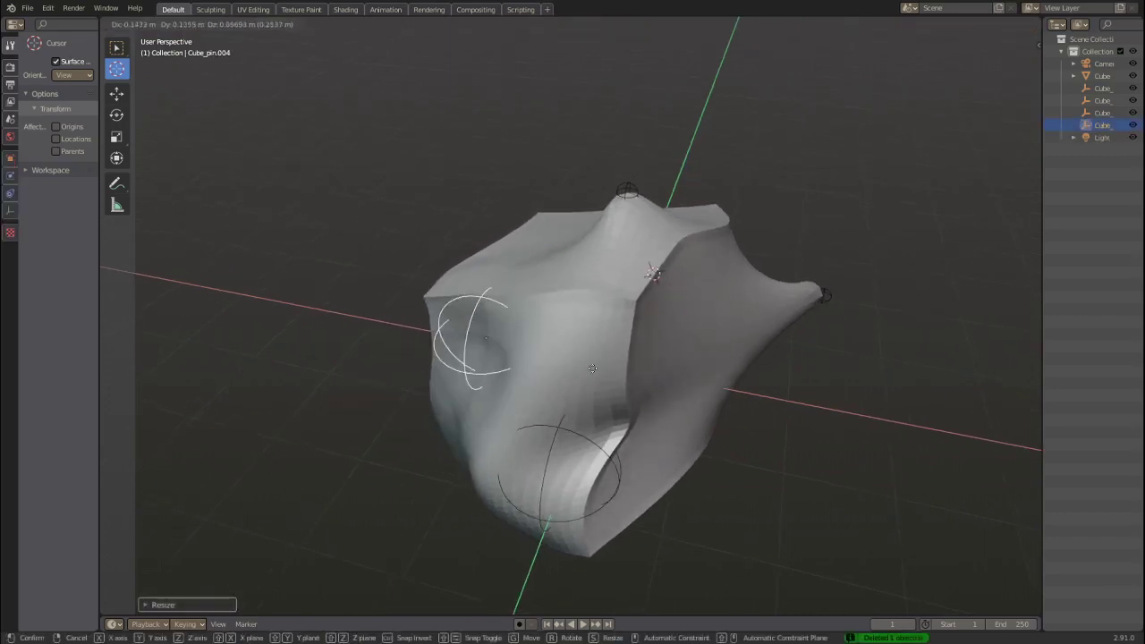
click(592, 368)
key(s)
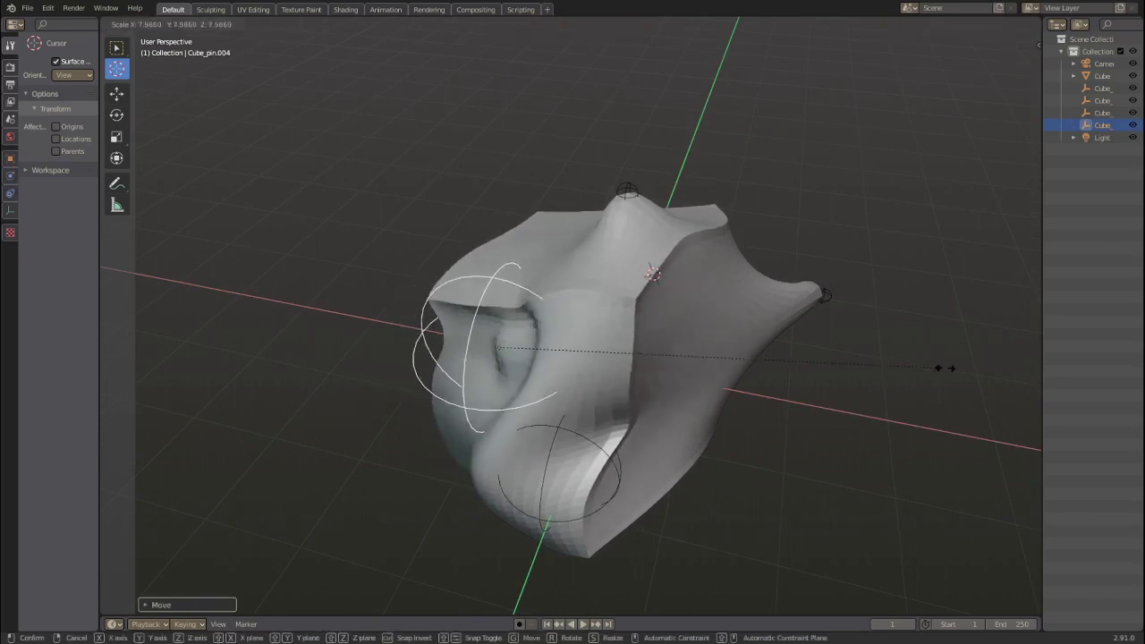
click(309, 369)
middle_drag(302, 370, 448, 349)
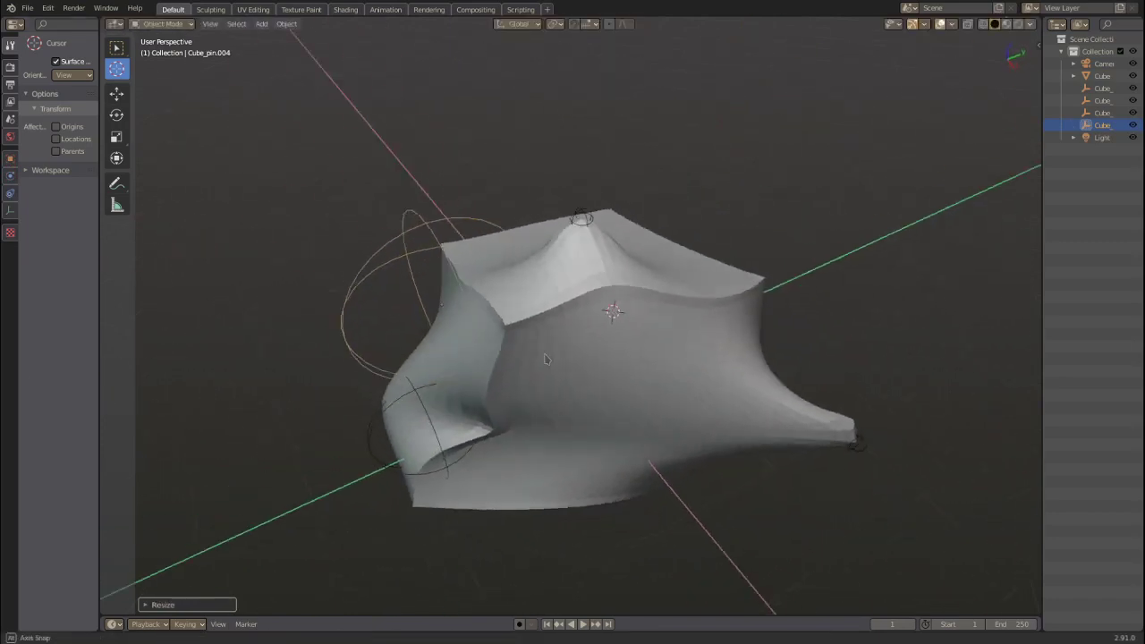
Step: Rescale and move Cube_pin.002 to stretch the cloth into a broad panel
key(g)
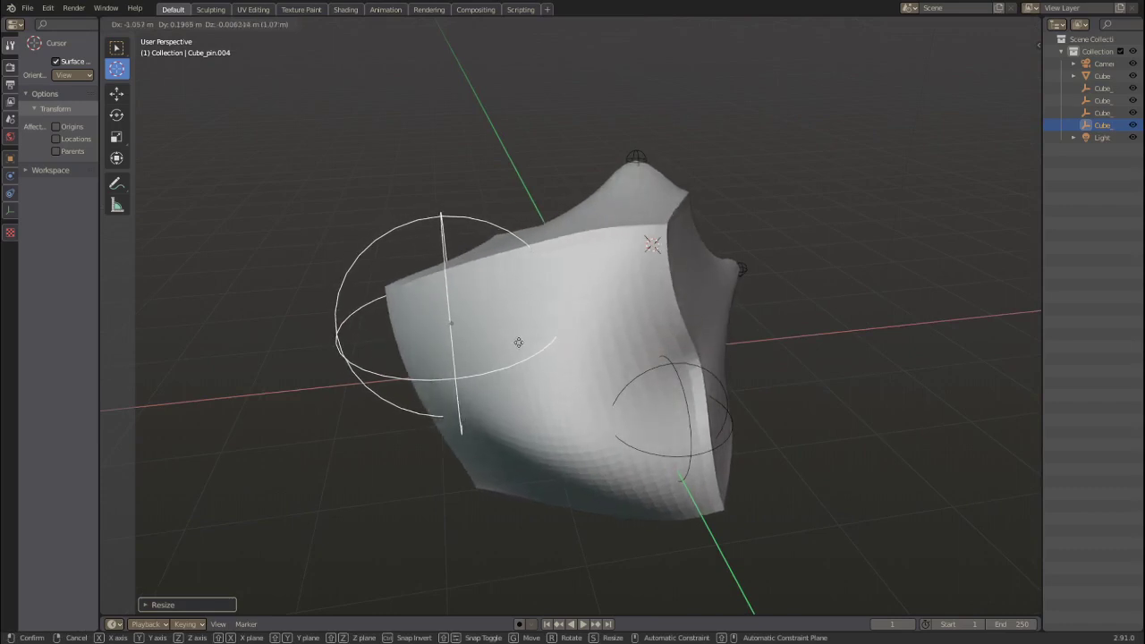
mouse_move(711, 383)
middle_down()
mouse_move(626, 383)
mouse_move(808, 396)
mouse_move(763, 466)
mouse_move(618, 439)
mouse_move(815, 431)
middle_up()
click(816, 387)
key(s)
click(840, 407)
middle_drag(511, 400, 600, 402)
key(g)
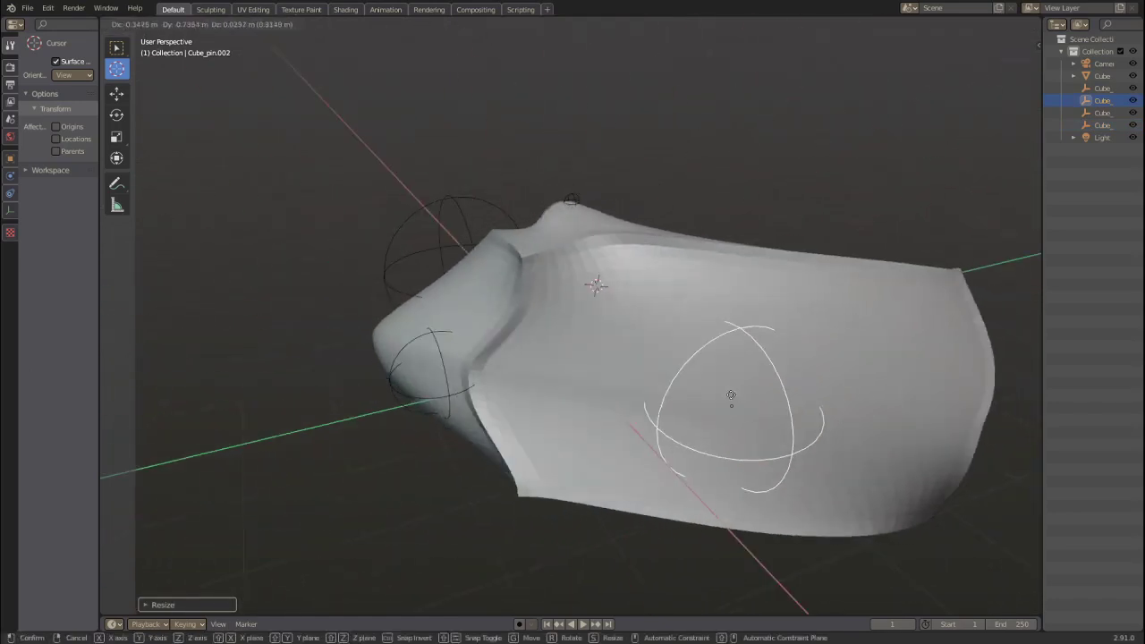
click(640, 394)
Step: Add Cube_pin.005, resize it and move it to the cloth's left
middle_drag(736, 439, 679, 422)
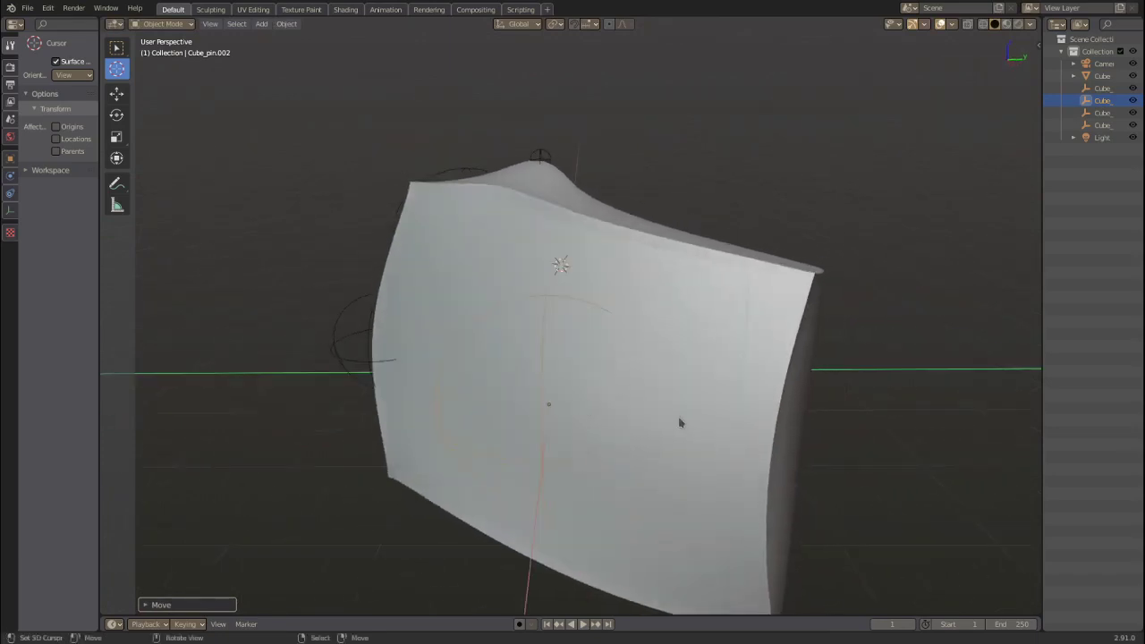
click(626, 382)
mouse_move(626, 382)
middle_down()
mouse_move(766, 455)
mouse_move(710, 437)
middle_up()
key(s)
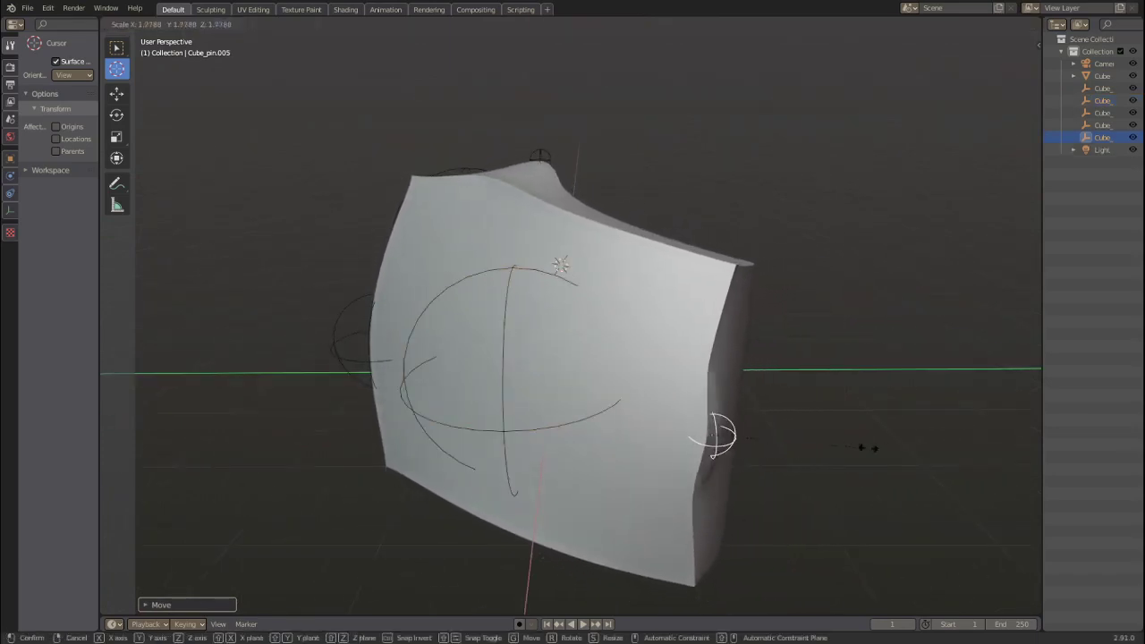
click(490, 332)
key(g)
click(606, 352)
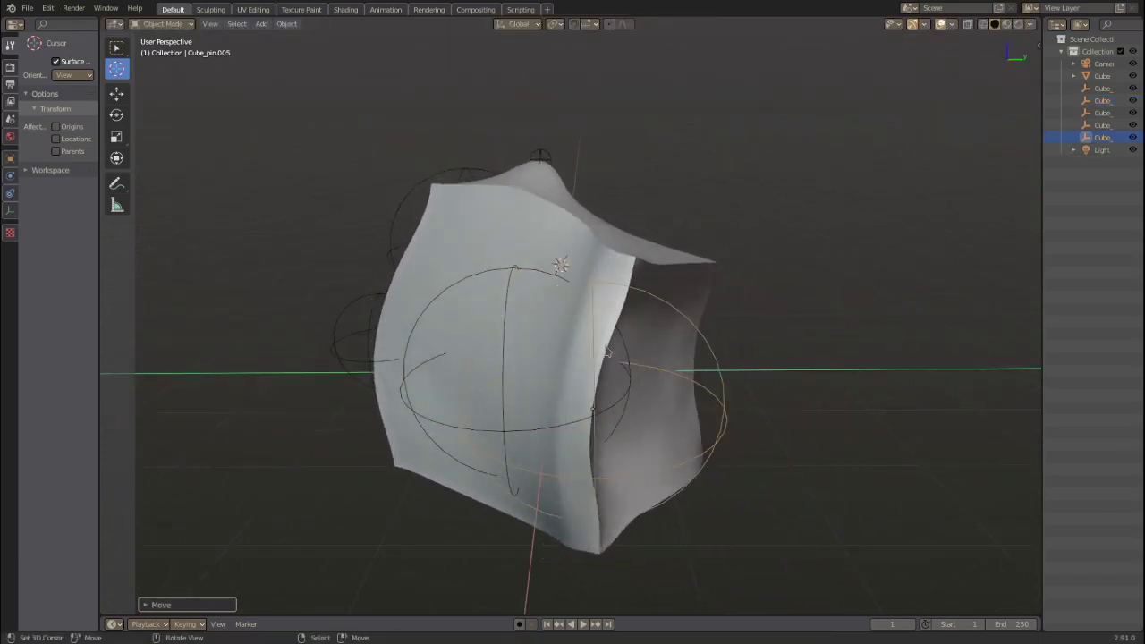
middle_drag(380, 382, 617, 394)
Step: Move two pin spheres toward the right, then view the cloth from above
key(g)
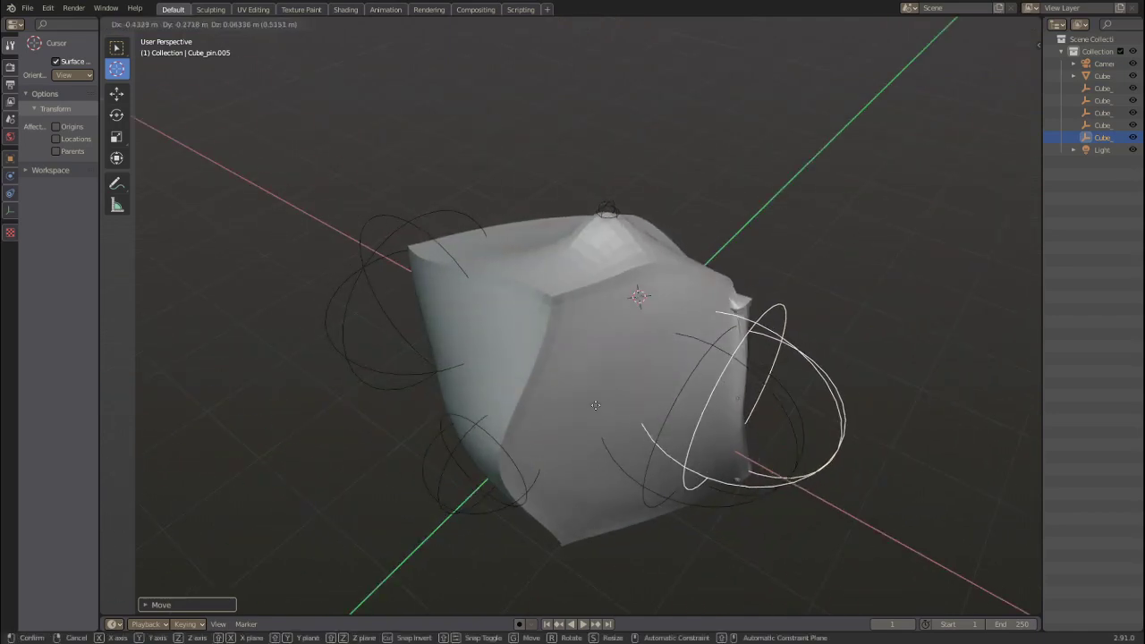
click(787, 401)
mouse_move(787, 400)
middle_down()
mouse_move(689, 366)
mouse_move(531, 349)
middle_up()
key(g)
click(679, 402)
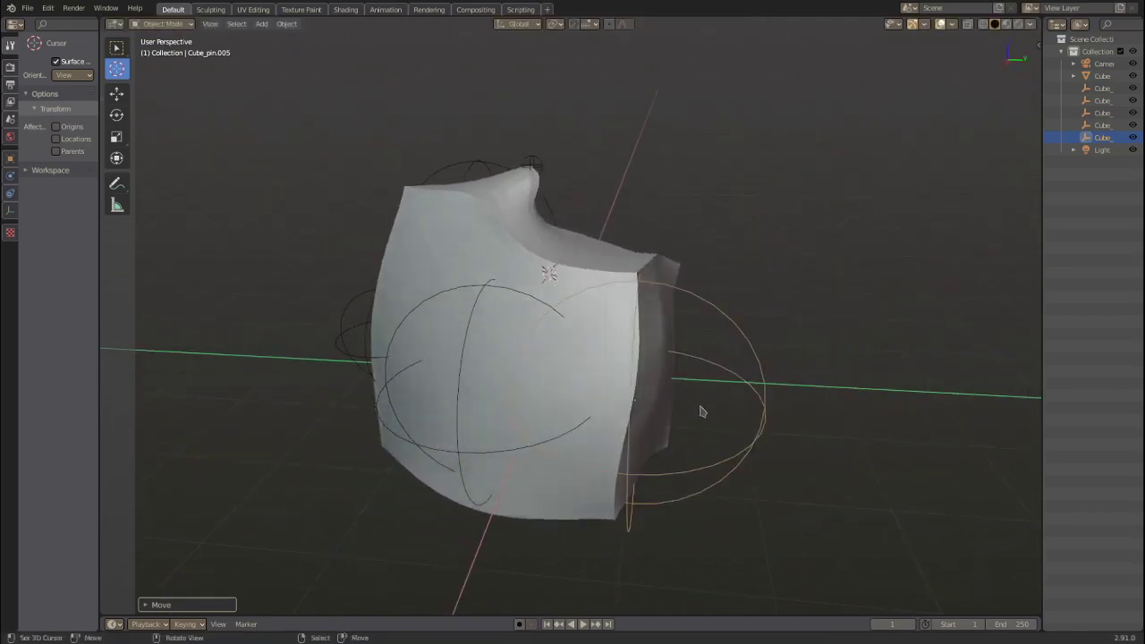
mouse_move(695, 408)
middle_down()
mouse_move(561, 426)
mouse_move(541, 468)
mouse_move(533, 325)
middle_up()
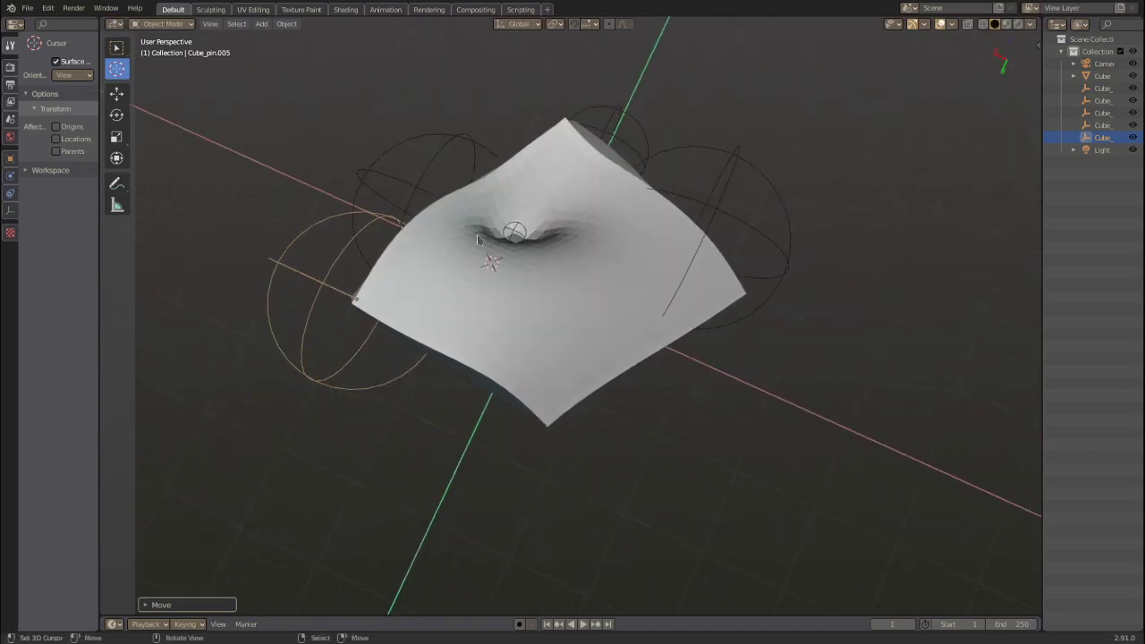
Step: Enlarge the selected pin empty and move it to a new position
key(s)
click(582, 327)
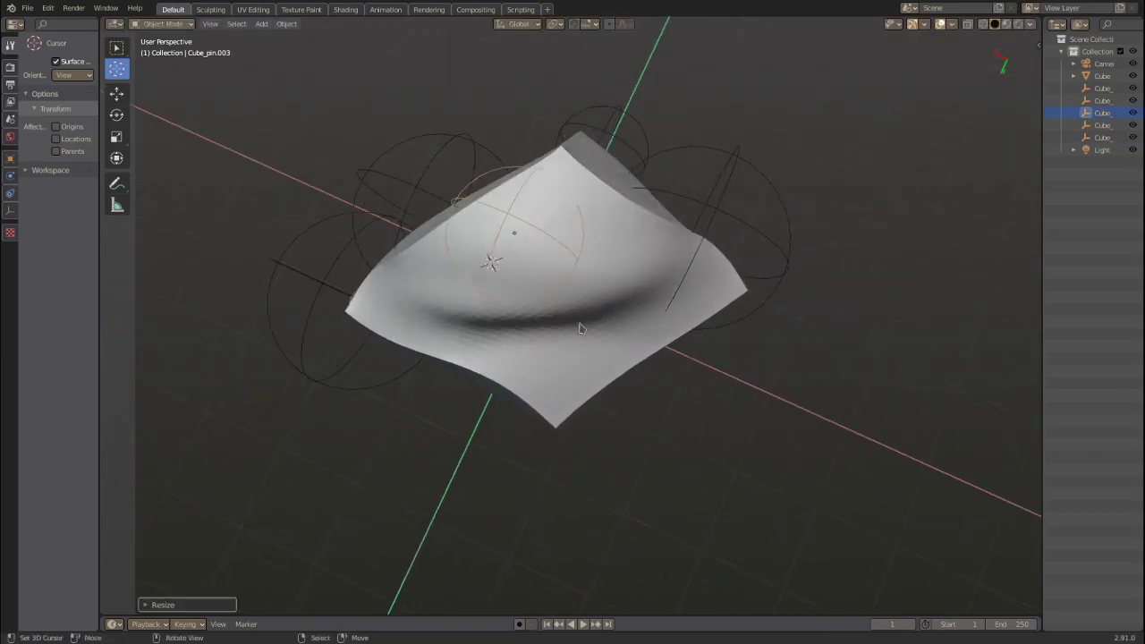
mouse_move(582, 327)
middle_down()
mouse_move(575, 251)
mouse_move(441, 302)
middle_up()
key(g)
click(550, 269)
Step: Duplicate a pin near the mesh's left tip and move it inside the top face
key(shift+d)
click(431, 324)
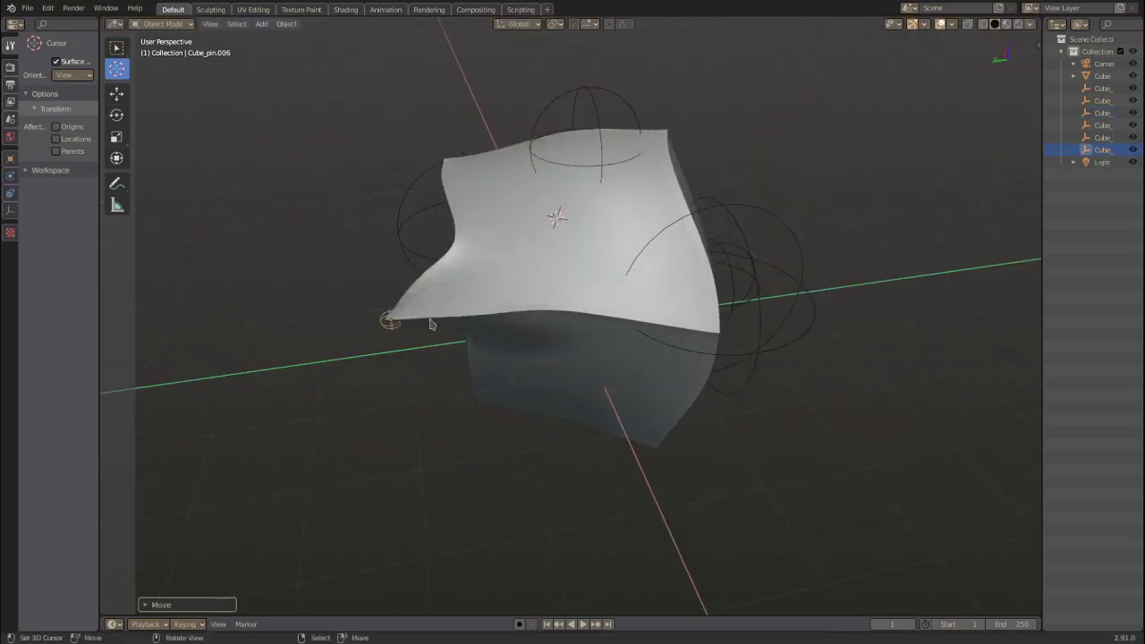
middle_drag(613, 324, 602, 315)
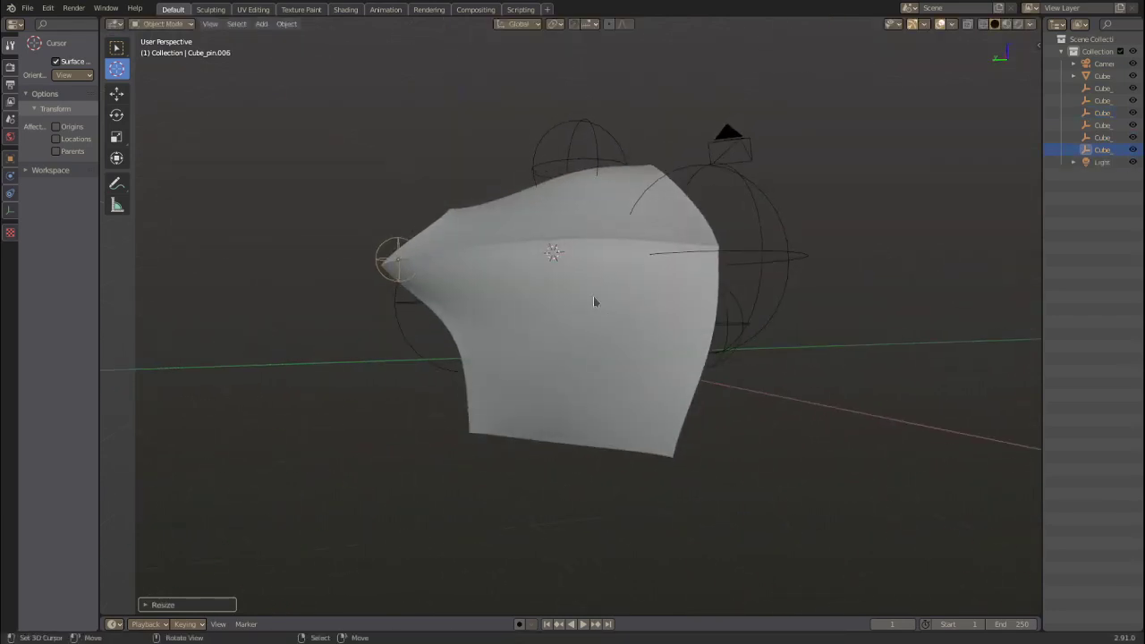
key(g)
click(663, 251)
Step: Try moving the selected pin again, then cancel the move
middle_drag(656, 271, 605, 339)
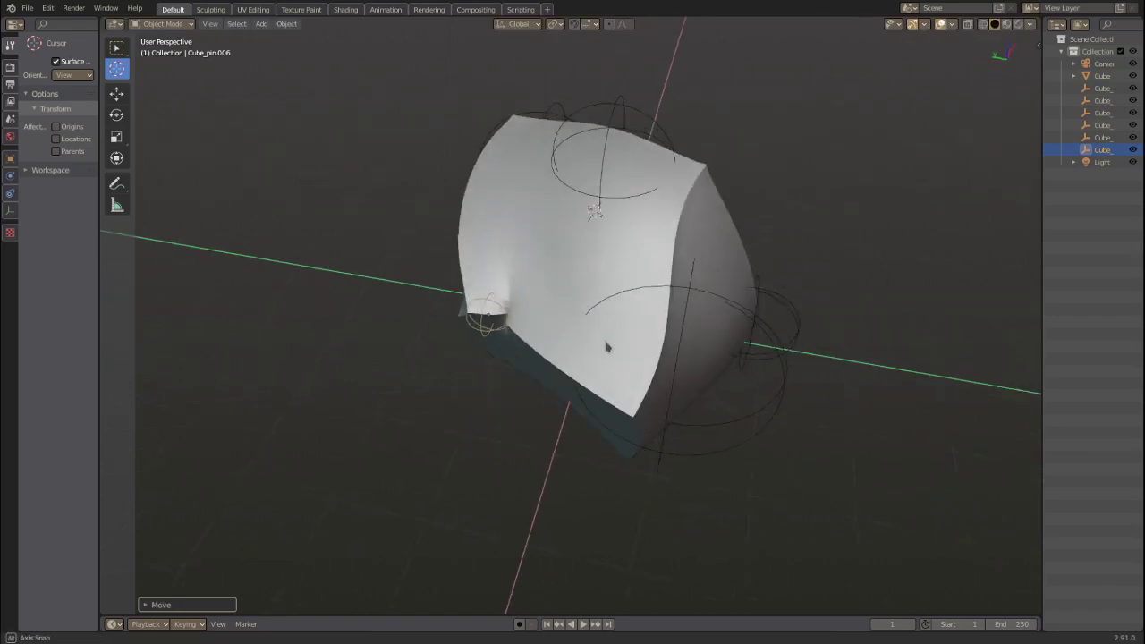
key(g)
middle_drag(522, 361, 617, 347)
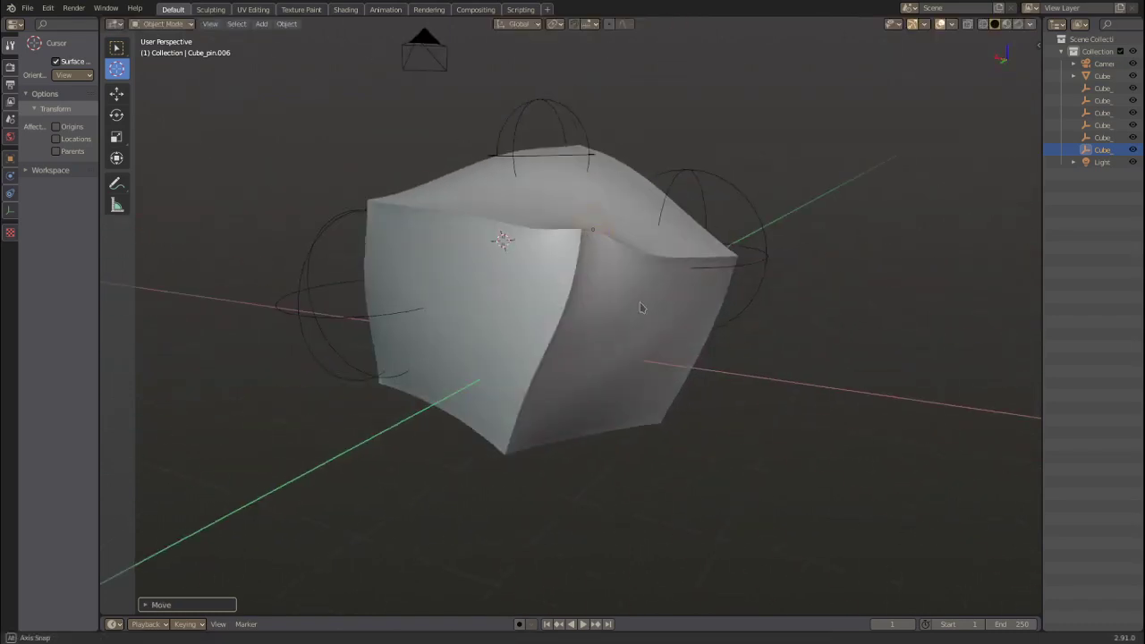
key(g)
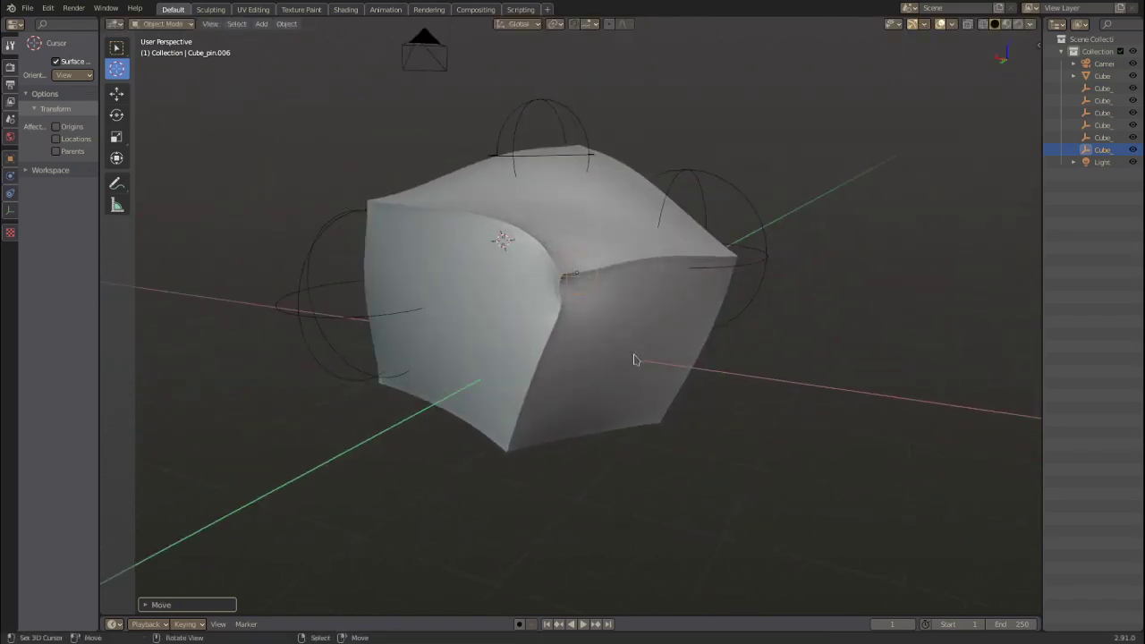
scroll(634, 359, up, 2)
key(g)
right_click(622, 281)
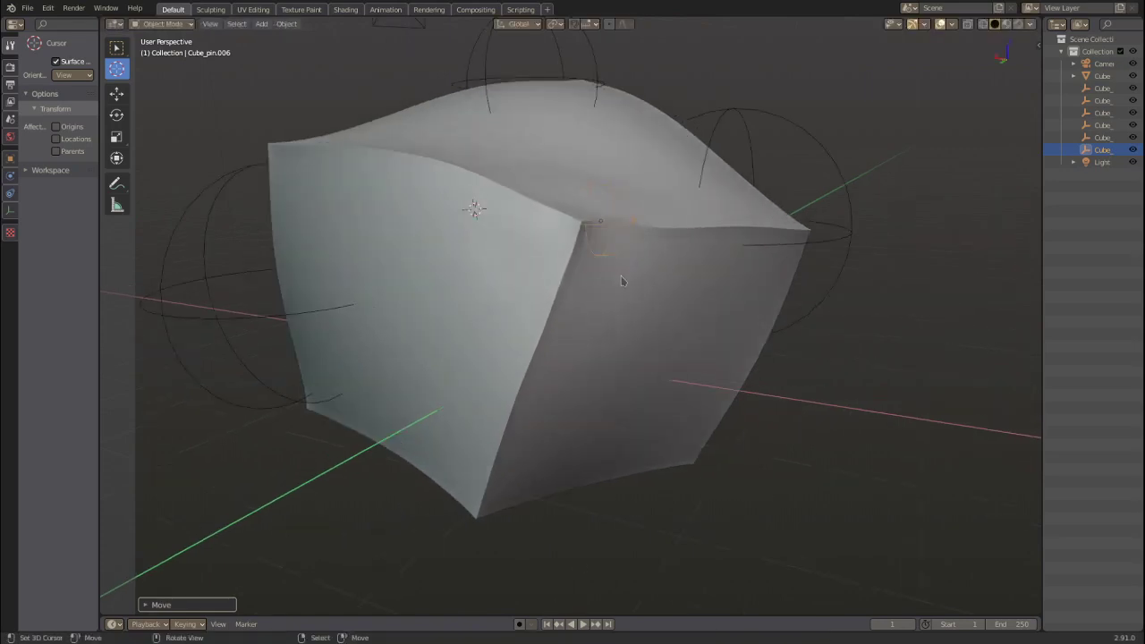
mouse_move(693, 390)
middle_down()
mouse_move(539, 256)
mouse_move(489, 253)
middle_up()
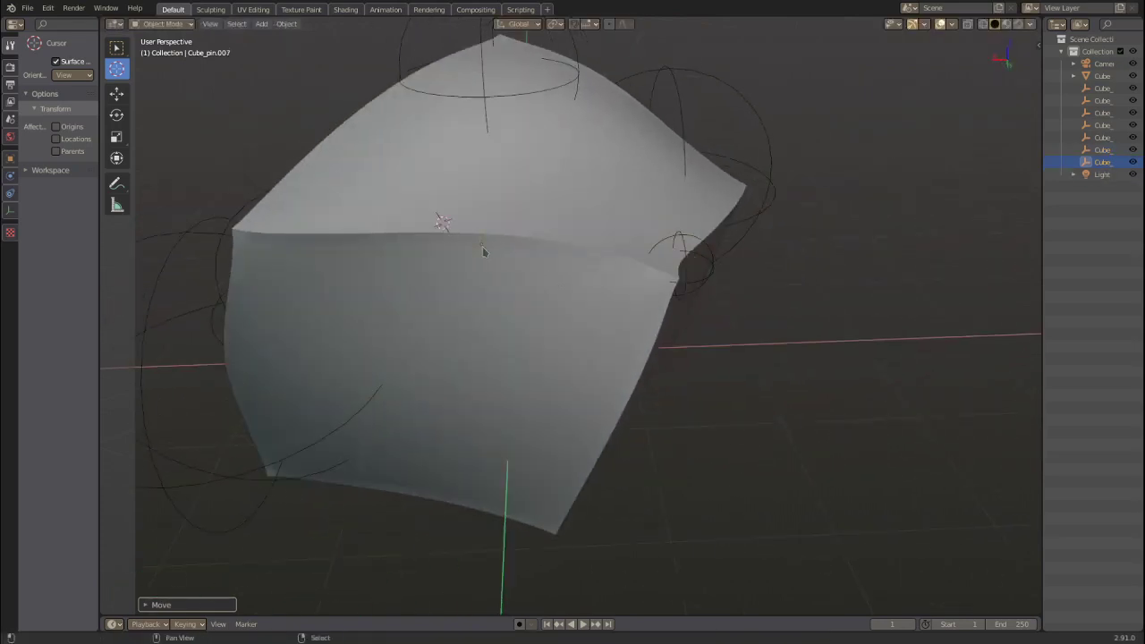
Step: Enlarge the tiny pin into a sphere and push it into the cloth's front face
key(s)
click(527, 298)
key(g)
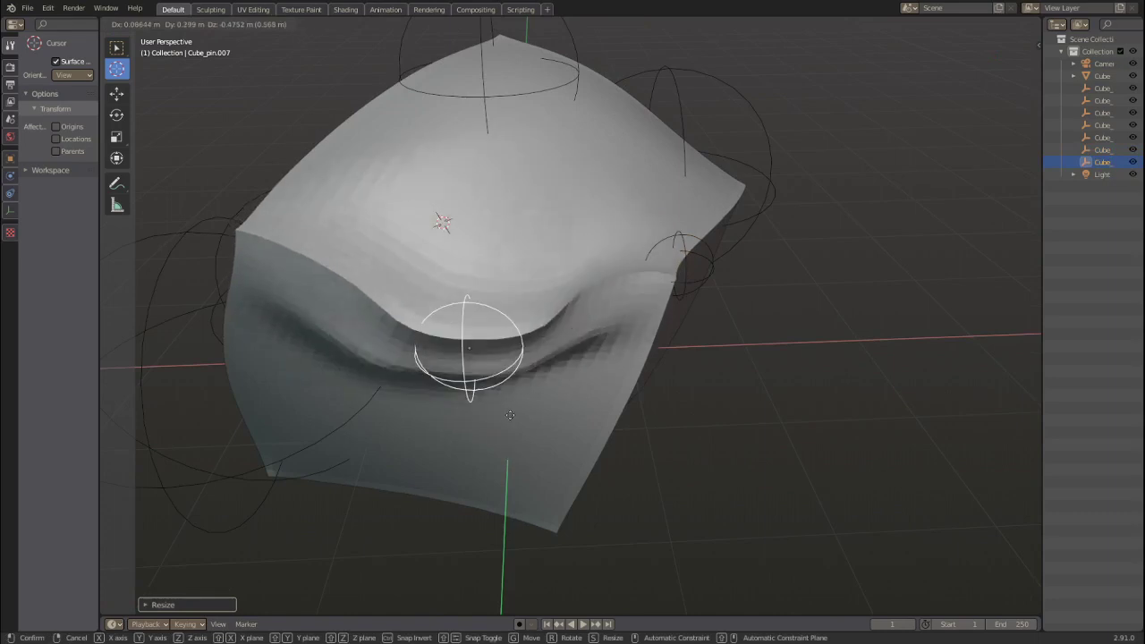
click(519, 409)
middle_drag(519, 409, 536, 298)
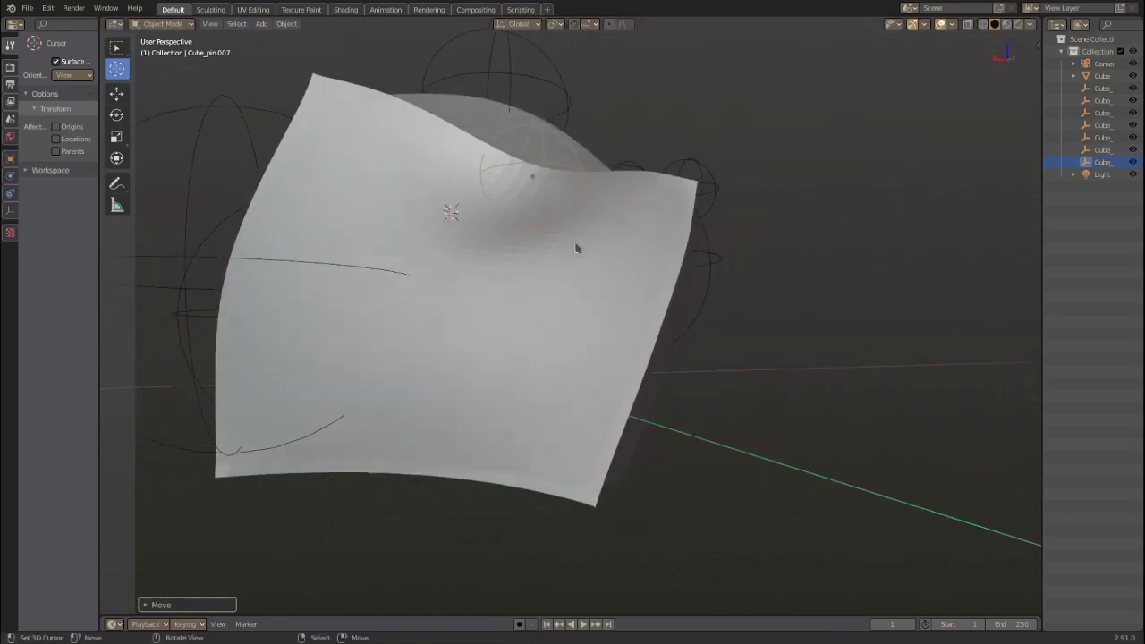
middle_drag(576, 248, 536, 277)
key(g)
click(533, 292)
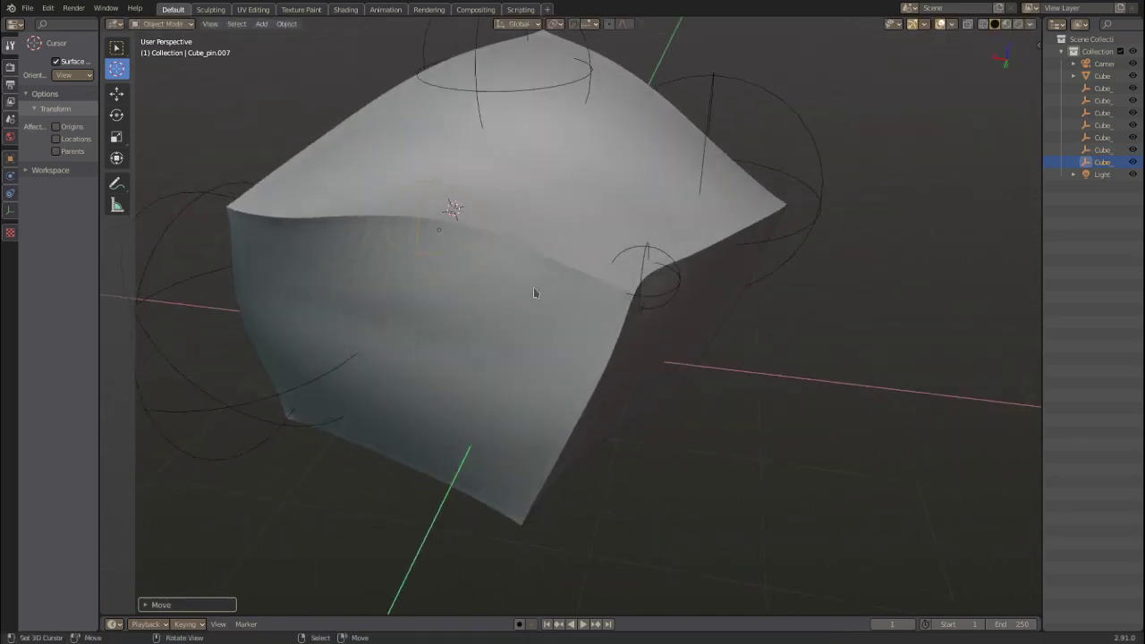
middle_drag(707, 369, 671, 279)
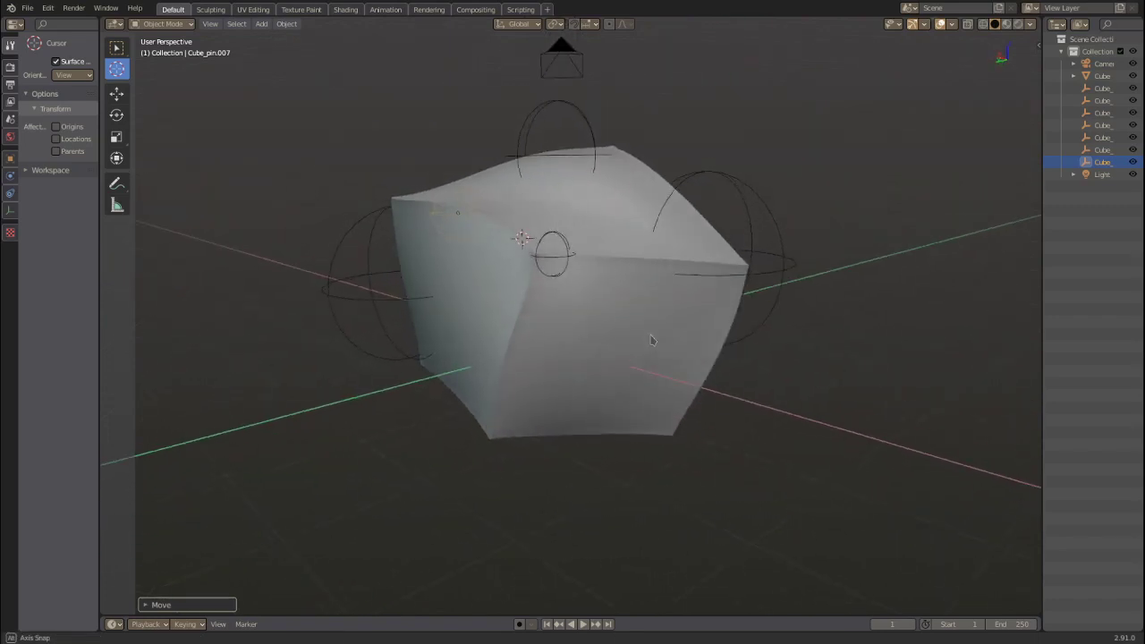
Step: Enlarge a pin sphere and move it into the cloth
key(s)
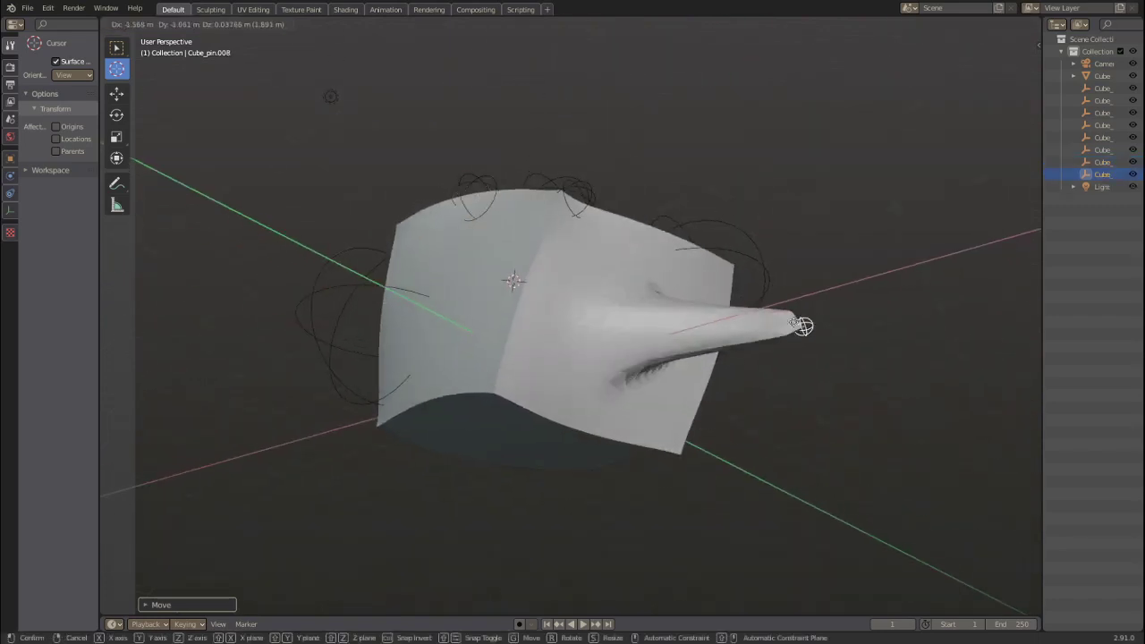
click(904, 334)
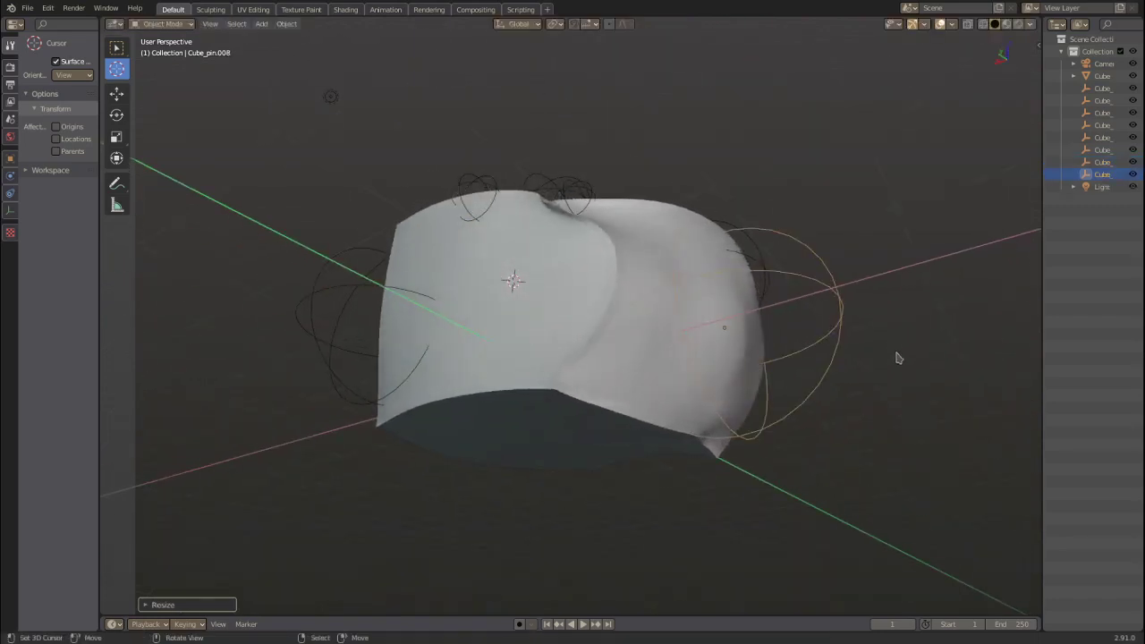
middle_drag(898, 358, 863, 421)
key(g)
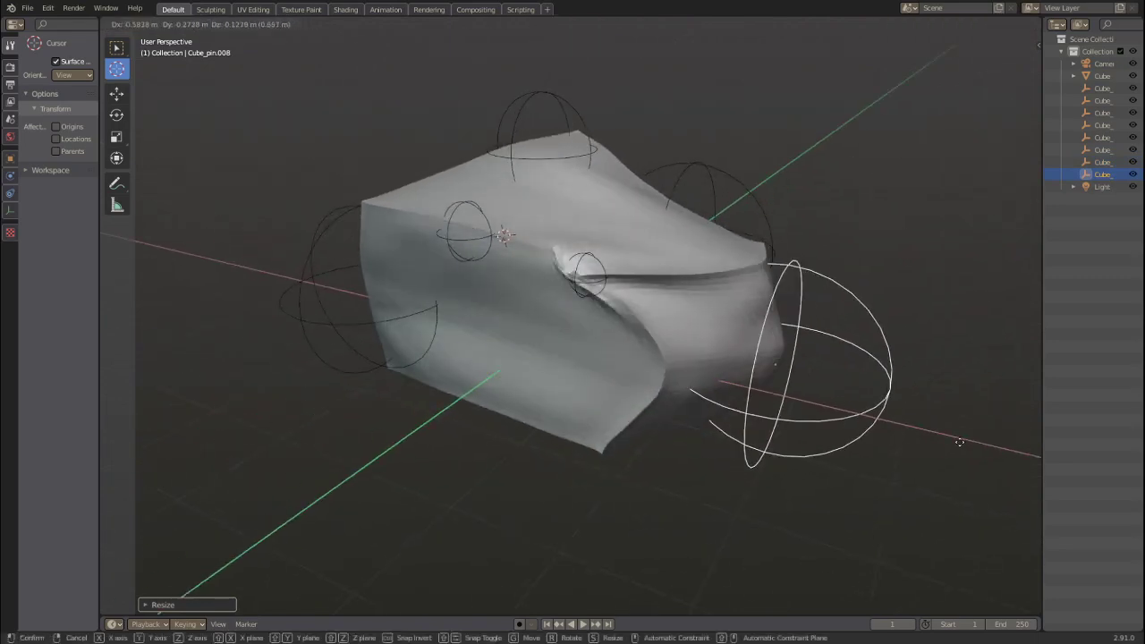
click(803, 424)
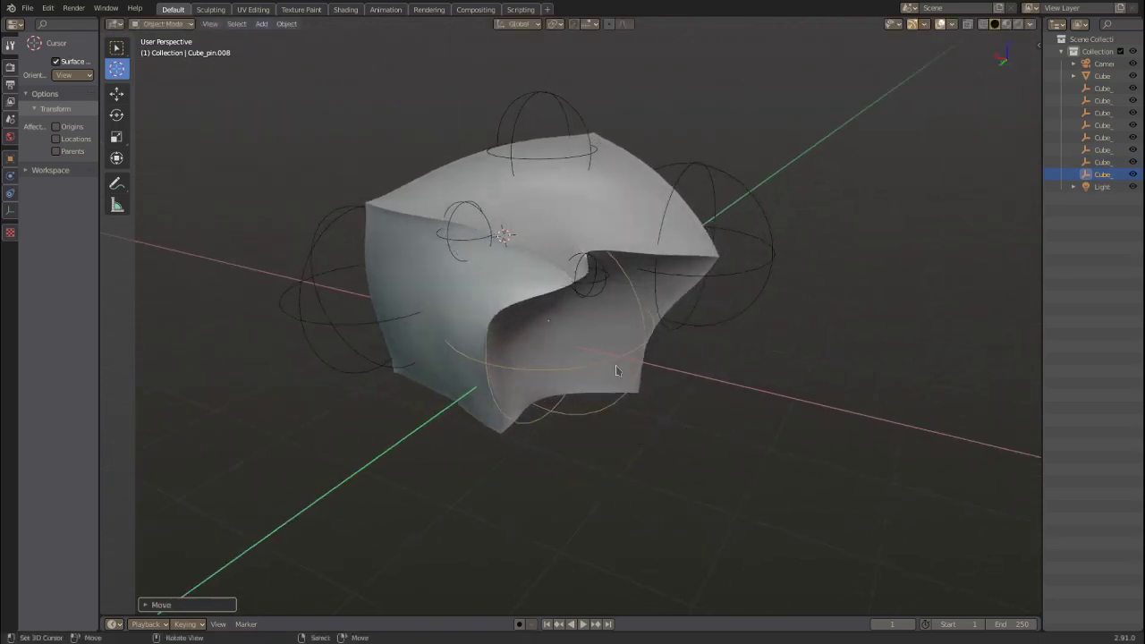
key(g)
click(832, 403)
mouse_move(836, 407)
middle_down()
mouse_move(894, 435)
mouse_move(512, 387)
mouse_move(644, 397)
middle_up()
Step: Shrink the pin sphere and shift it to a new position
key(s)
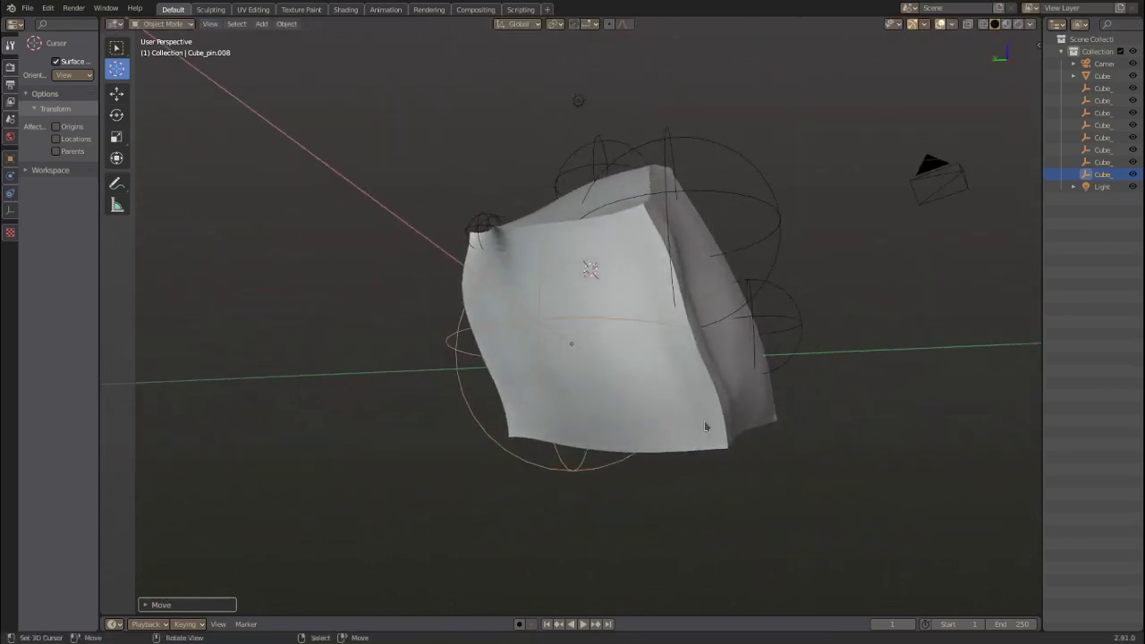
click(747, 394)
scroll(747, 393, up, 5)
key(g)
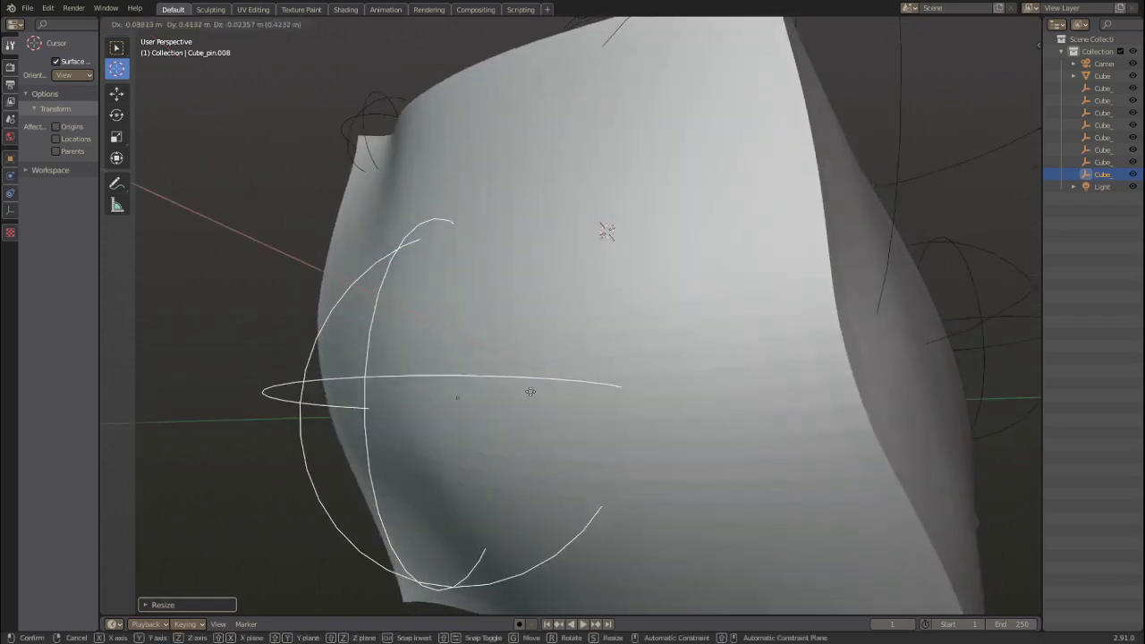
click(804, 393)
scroll(807, 399, down, 5)
mouse_move(808, 398)
middle_down()
mouse_move(672, 408)
mouse_move(617, 399)
middle_up()
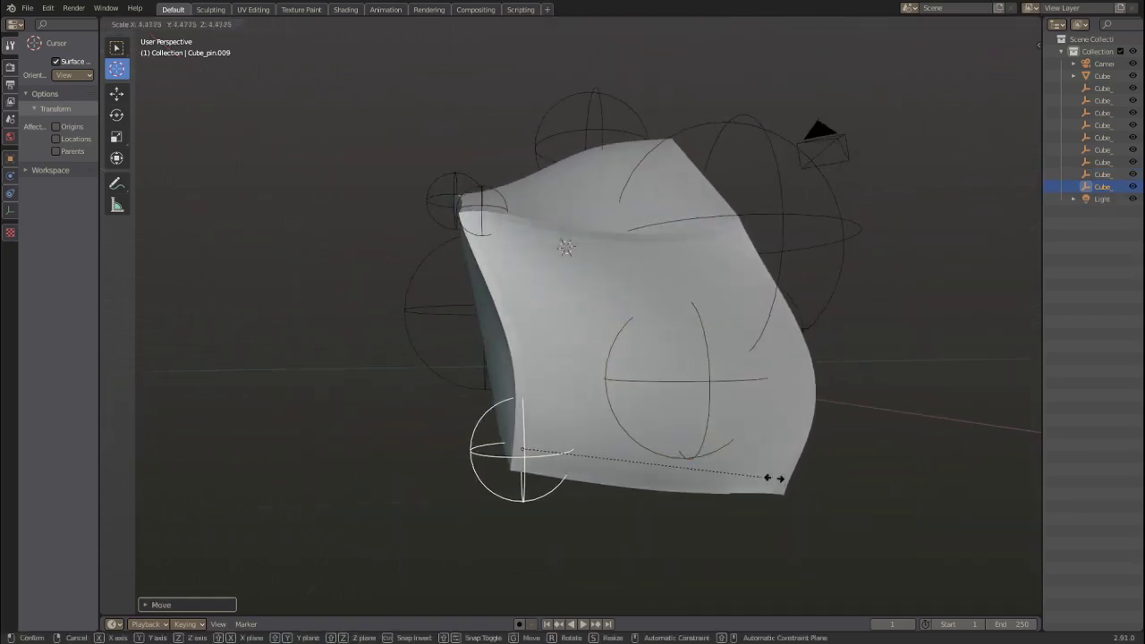
Step: Cancel the oversized scaling, then shrink the bottom pin sphere instead
key(Escape)
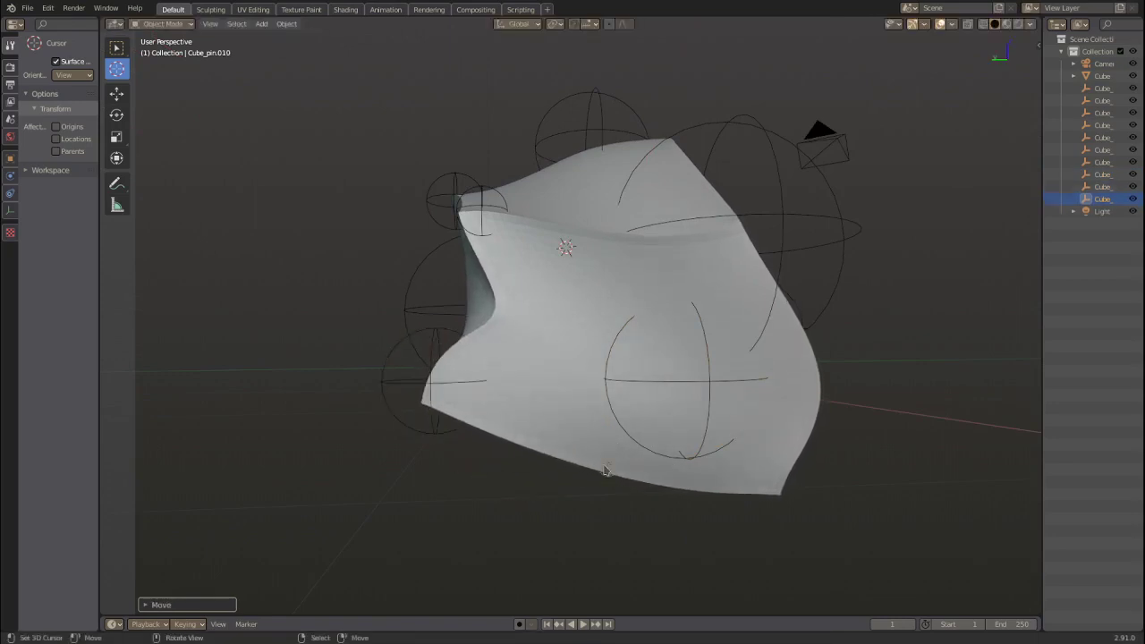
key(s)
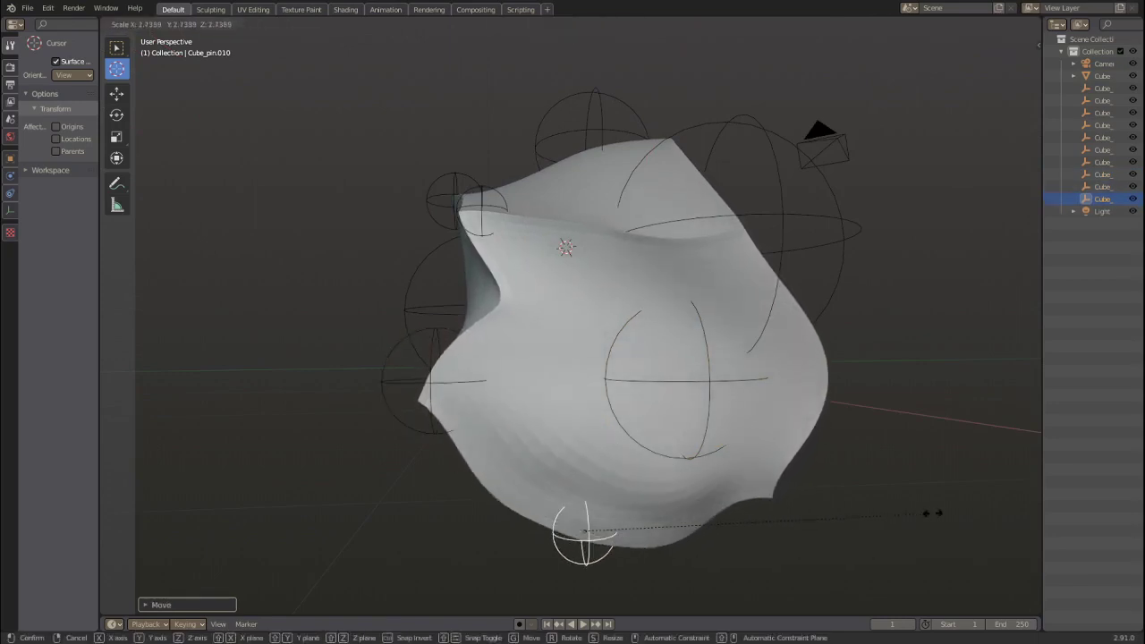
click(839, 530)
mouse_move(625, 477)
middle_down()
mouse_move(784, 477)
mouse_move(876, 432)
mouse_move(818, 435)
mouse_move(879, 429)
mouse_move(494, 251)
middle_up()
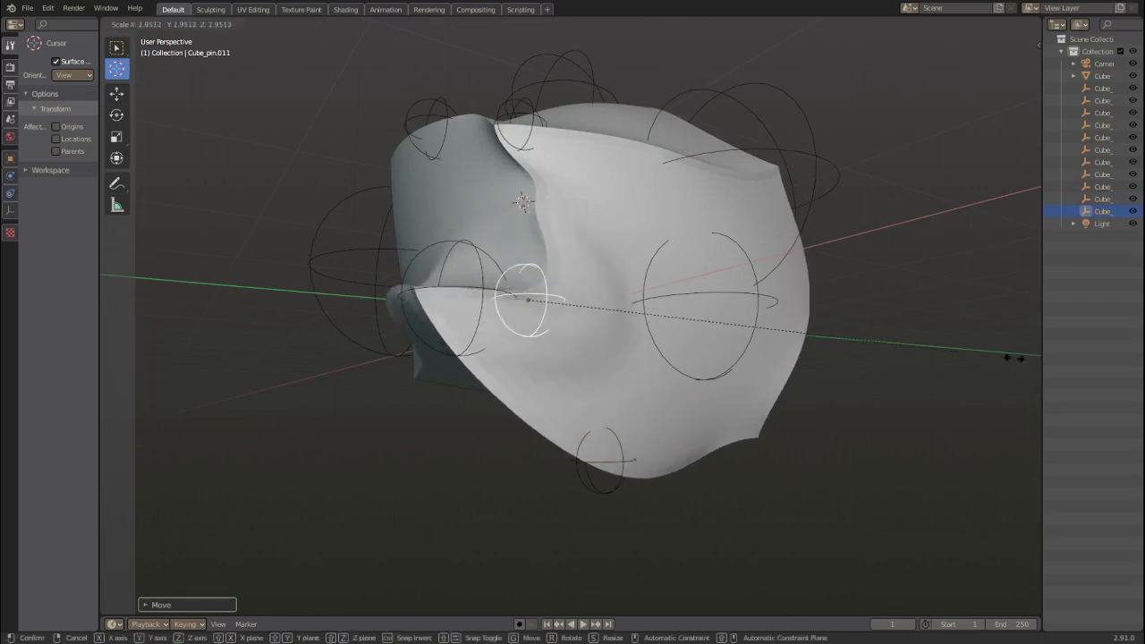
Step: Resize and reposition a pin empty beside the deformed mesh to start the drape
key(Escape)
middle_drag(394, 361, 460, 358)
key(g)
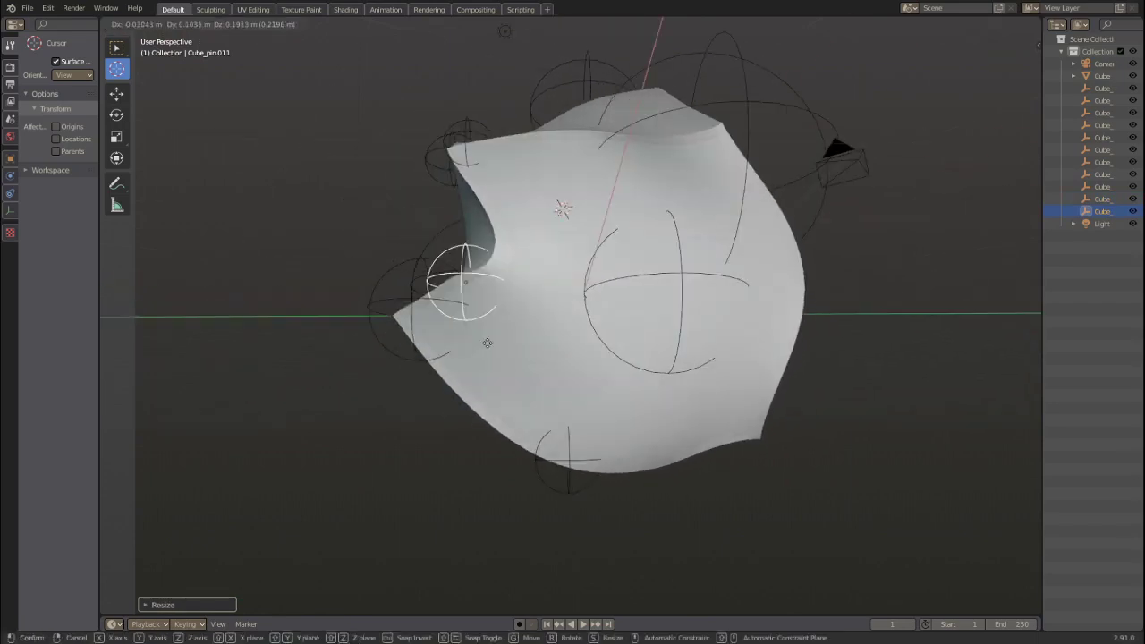
mouse_move(351, 349)
middle_down()
mouse_move(381, 409)
mouse_move(465, 385)
mouse_move(779, 345)
mouse_move(751, 334)
mouse_move(624, 345)
middle_up()
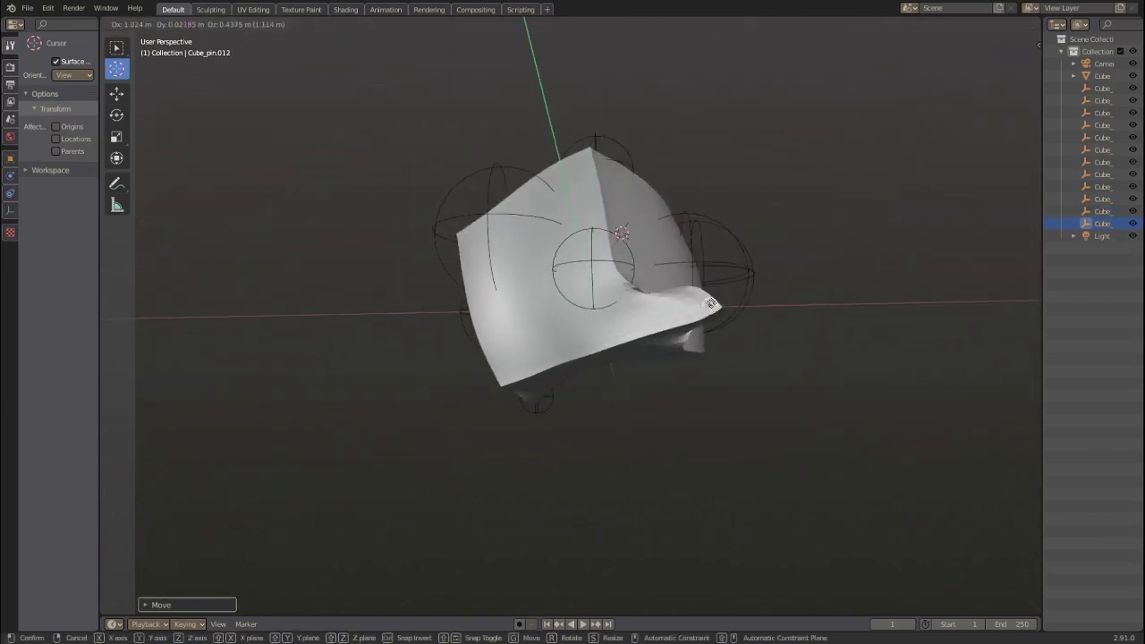
key(s)
click(1007, 307)
mouse_move(960, 316)
middle_down()
mouse_move(905, 327)
mouse_move(859, 254)
middle_up()
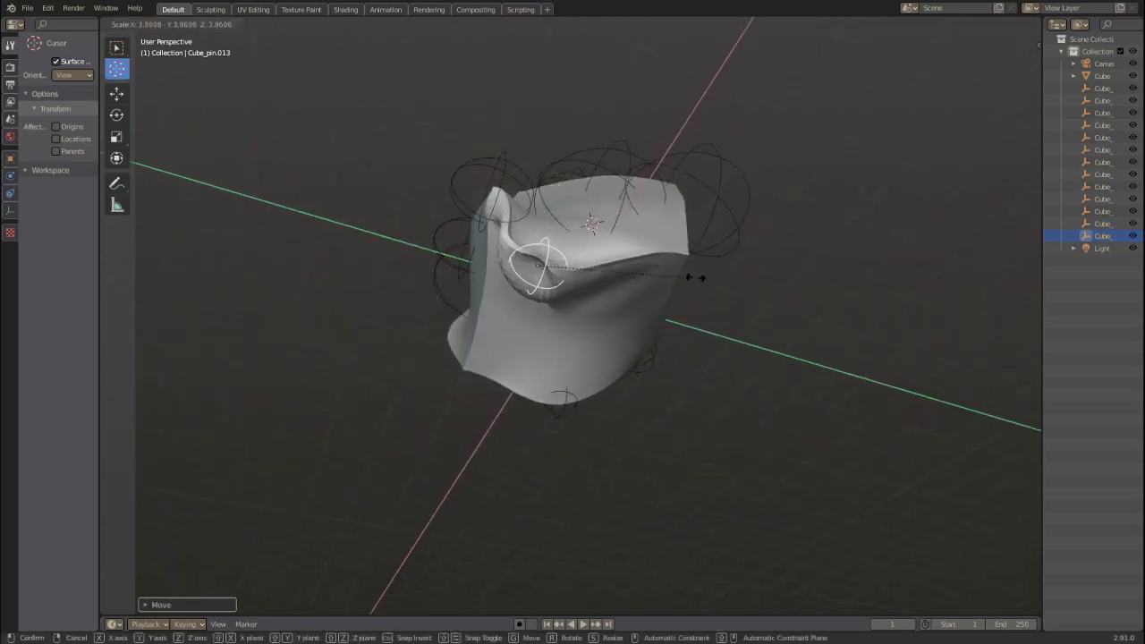
click(668, 280)
Step: Push another pin into the cloth so the sheet bends further
key(g)
click(690, 263)
mouse_move(689, 263)
middle_down()
mouse_move(705, 286)
mouse_move(692, 317)
mouse_move(653, 330)
middle_up()
scroll(654, 330, up, 2)
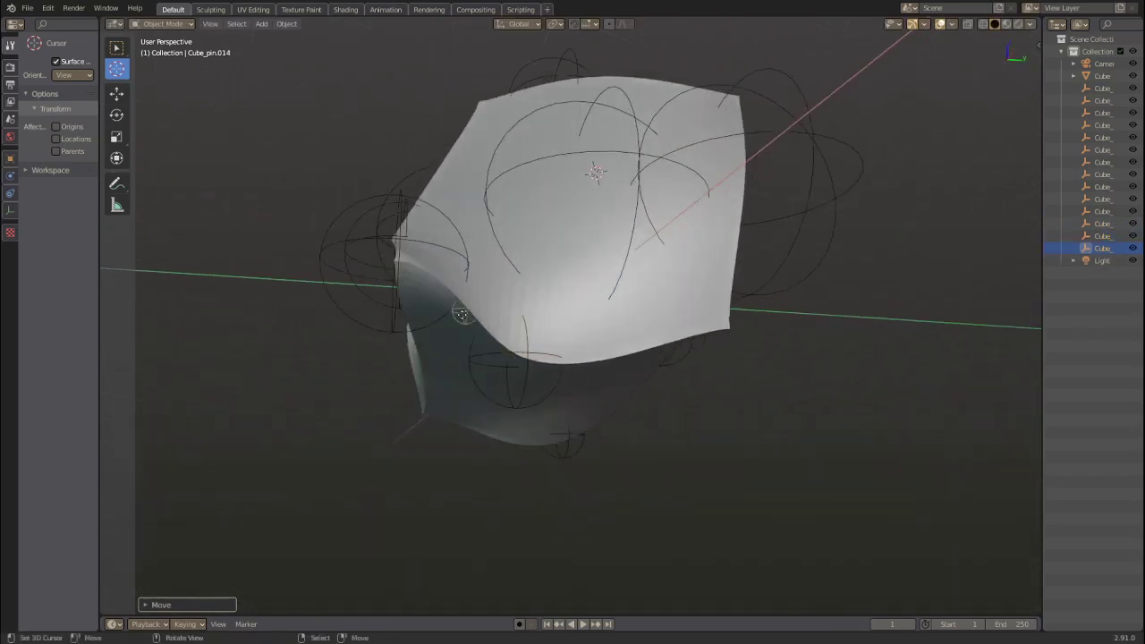
key(g)
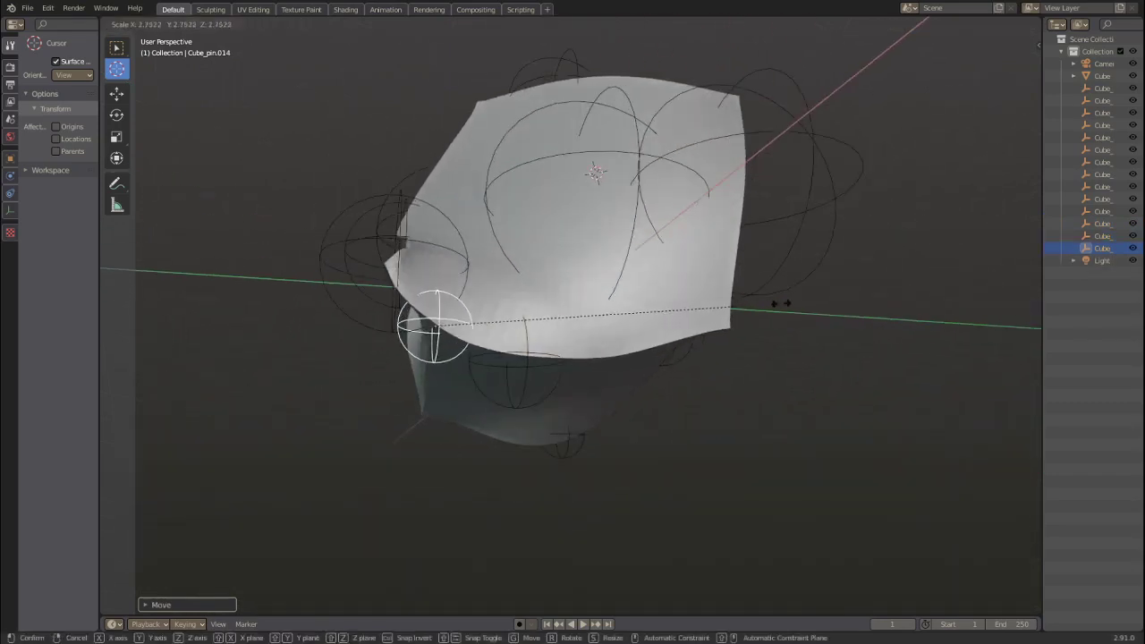
click(779, 304)
Step: Move and scale the remaining pins so the sheet's lower edge rolls into a curl
mouse_move(299, 317)
middle_down()
mouse_move(475, 376)
mouse_move(475, 312)
mouse_move(700, 388)
mouse_move(815, 364)
mouse_move(799, 299)
mouse_move(835, 235)
mouse_move(844, 332)
mouse_move(898, 398)
mouse_move(954, 396)
mouse_move(938, 440)
mouse_move(928, 378)
mouse_move(944, 405)
mouse_move(762, 447)
mouse_move(775, 400)
mouse_move(524, 325)
mouse_move(552, 265)
middle_up()
key(g)
click(488, 297)
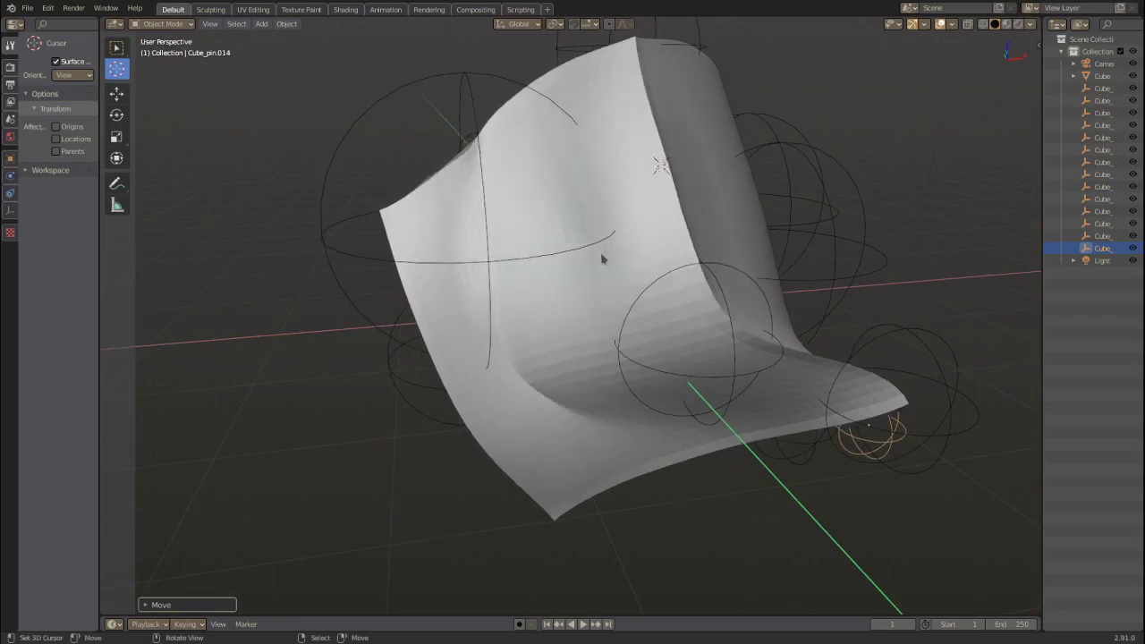
key(g)
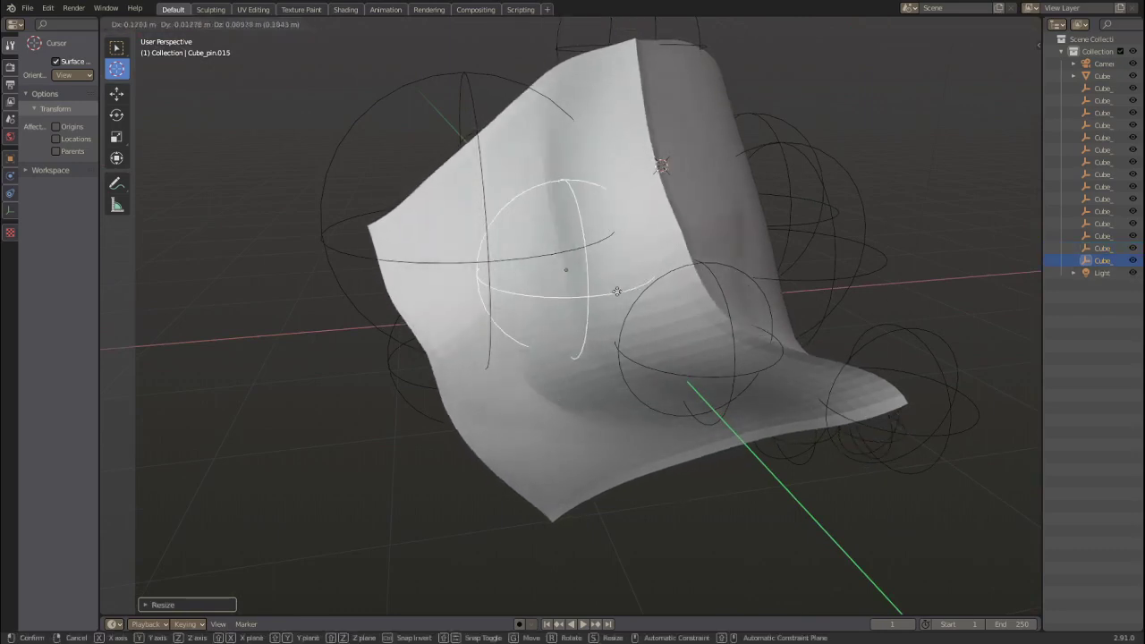
key(s)
click(768, 275)
middle_drag(767, 275, 652, 324)
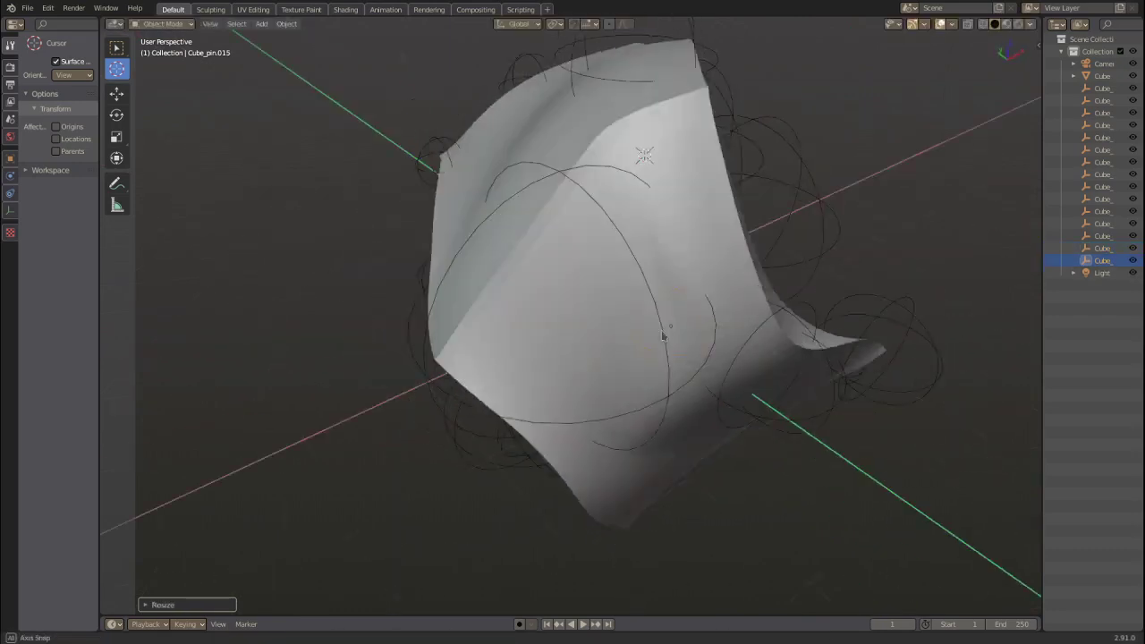
key(g)
mouse_move(758, 387)
middle_down()
mouse_move(708, 358)
mouse_move(631, 255)
mouse_move(683, 339)
middle_up()
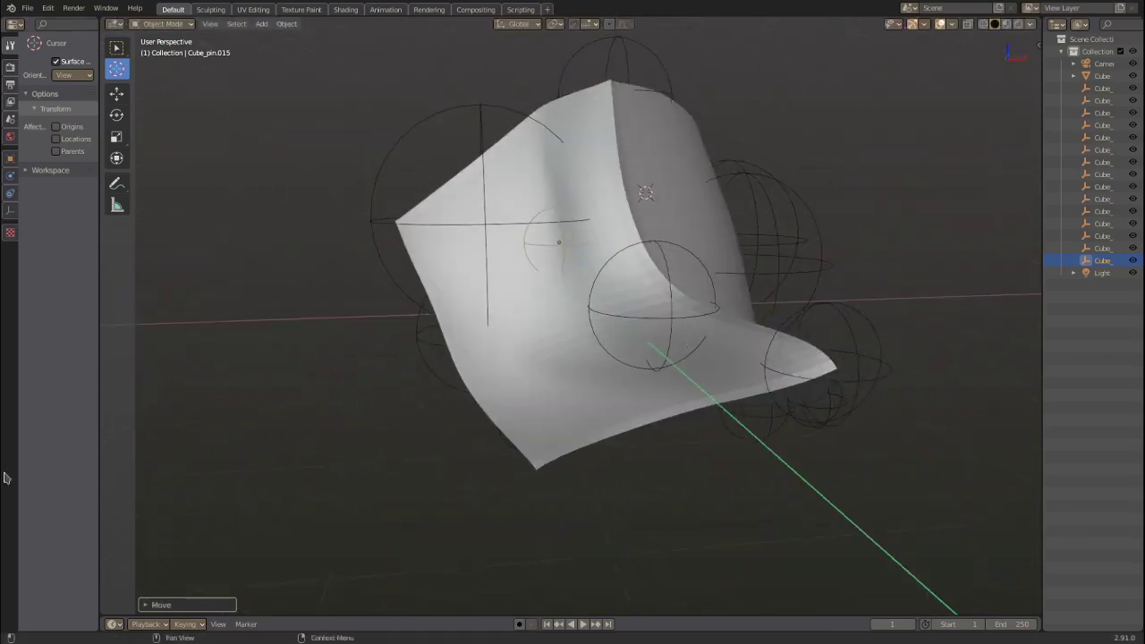